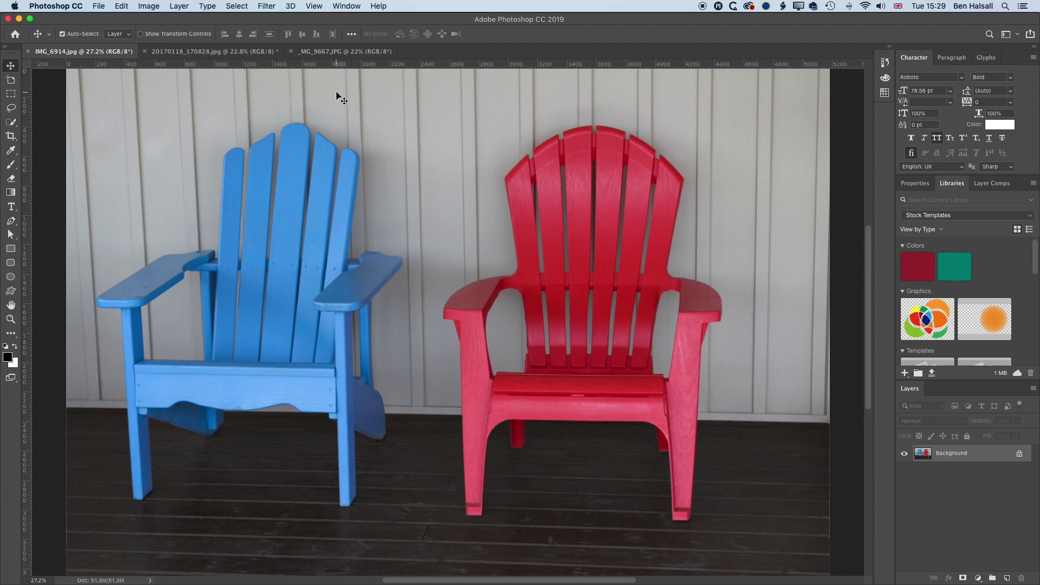
Switch to the Essentials (Default) workspace, reset it, and fit the chairs image to the window
{"action": "left_click", "coordinate": [346, 6]}
{"action": "mouse_move", "coordinate": [350, 31]}
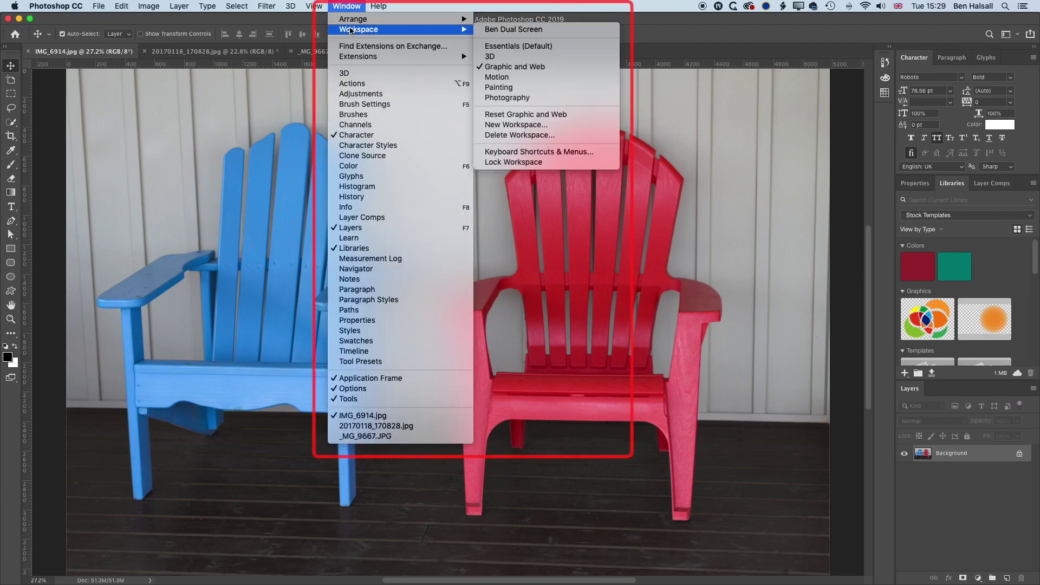
{"action": "left_click", "coordinate": [514, 47]}
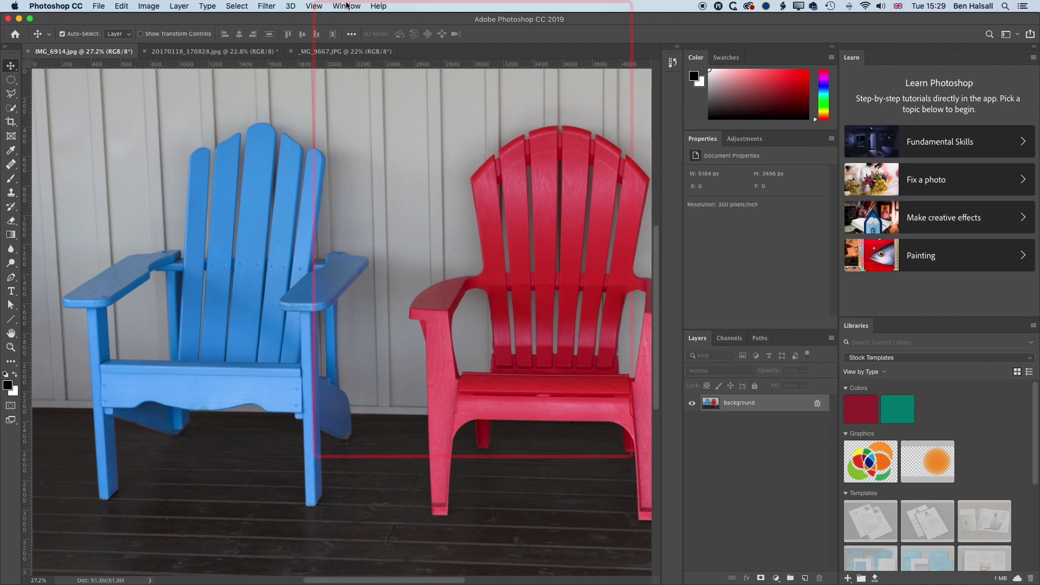
{"action": "left_click", "coordinate": [345, 5]}
{"action": "mouse_move", "coordinate": [351, 31]}
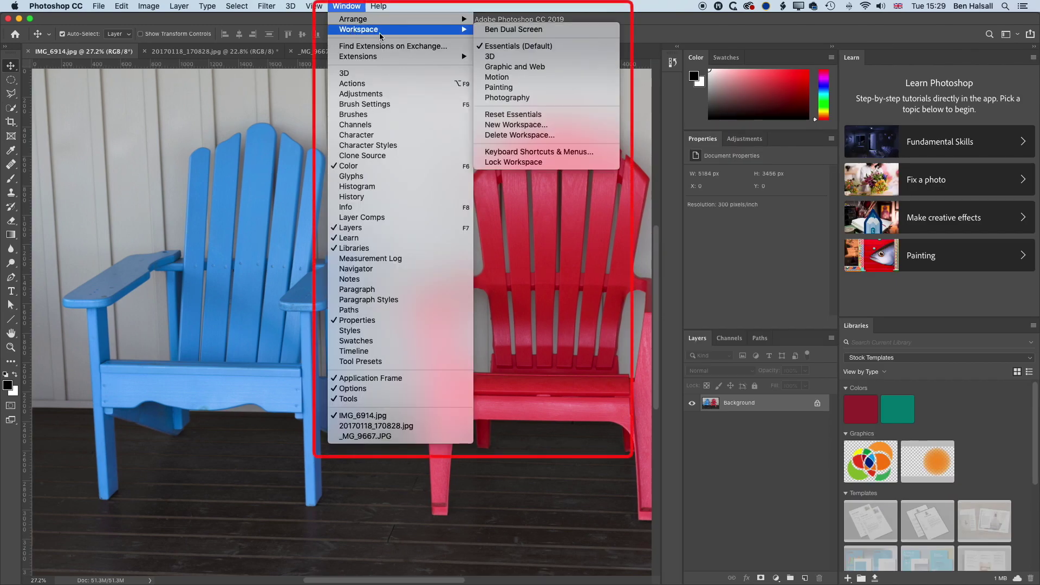
{"action": "left_click", "coordinate": [519, 115]}
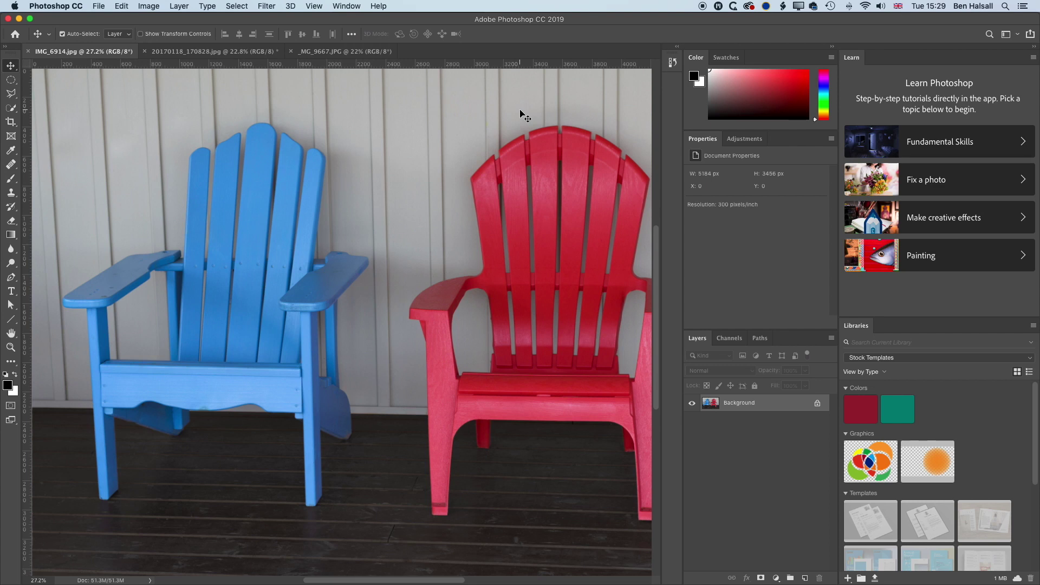
{"action": "key", "text": "super+0"}
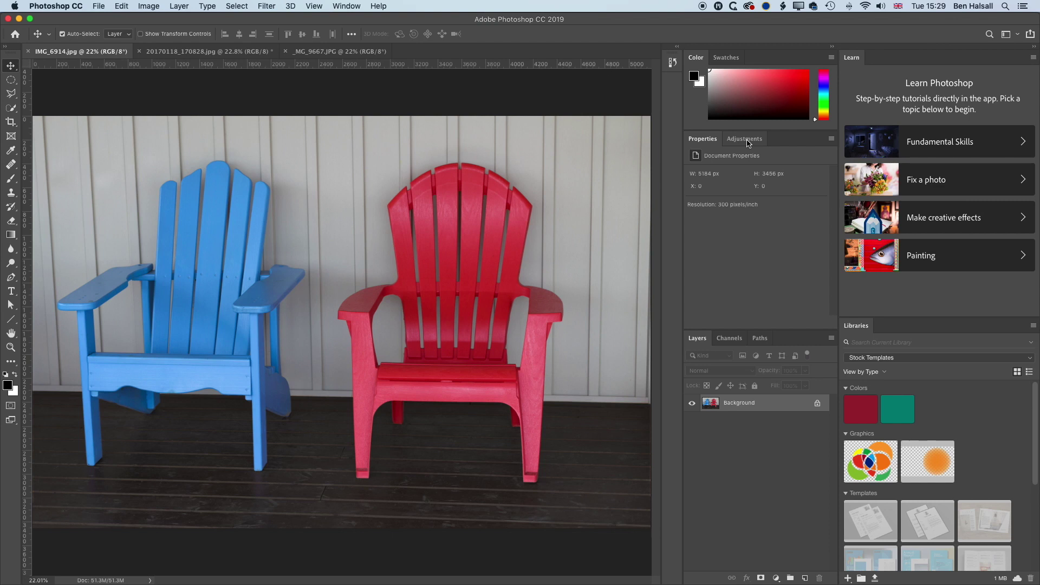
Add a Levels adjustment layer above the Background layer
{"action": "left_click", "coordinate": [744, 140]}
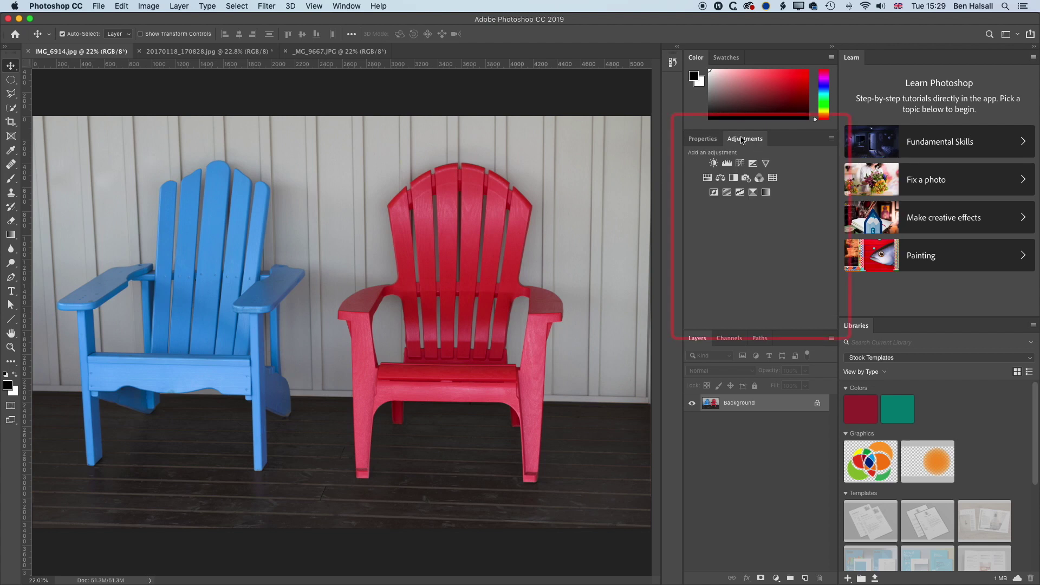
{"action": "left_click", "coordinate": [779, 578]}
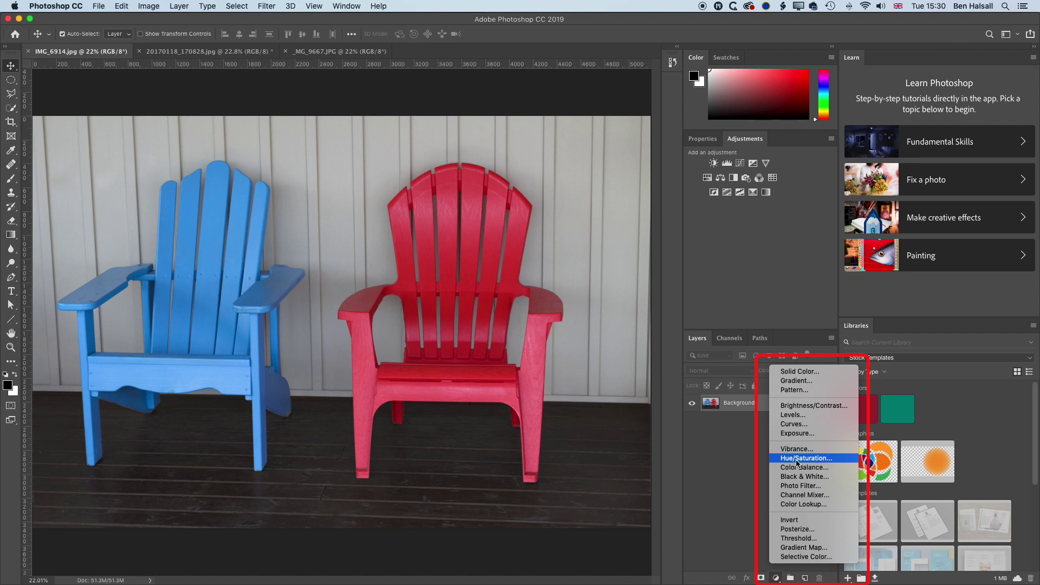
{"action": "left_click", "coordinate": [809, 416]}
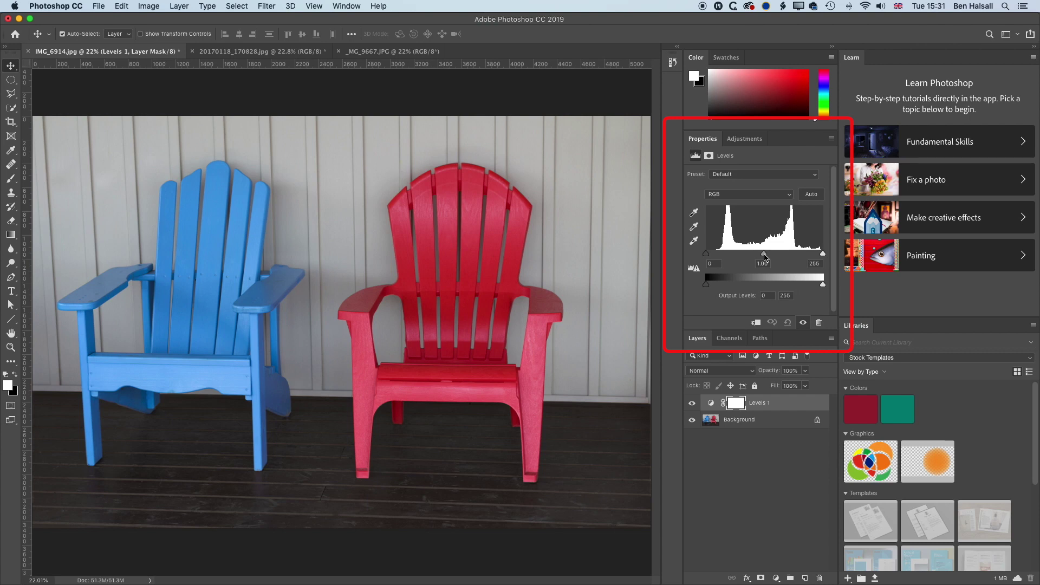
Try shifting the Levels midtone, shadow and highlight inputs until the image clips, and reset the adjustment to its defaults
{"action": "left_click_drag", "start_coordinate": [765, 255], "coordinate": [721, 254]}
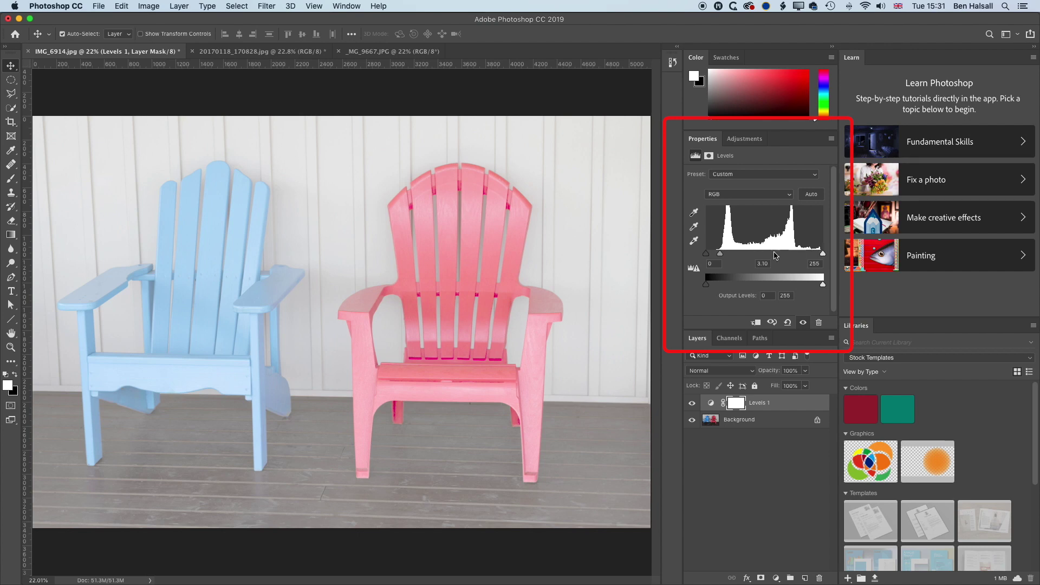
{"action": "left_click_drag", "start_coordinate": [720, 254], "coordinate": [765, 256]}
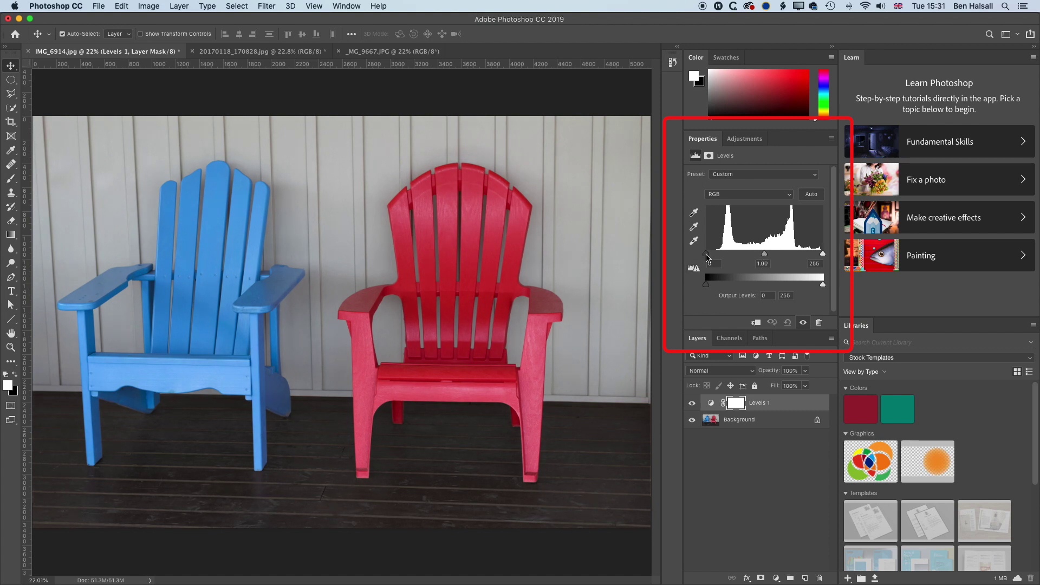
{"action": "left_click_drag", "start_coordinate": [708, 258], "coordinate": [741, 258]}
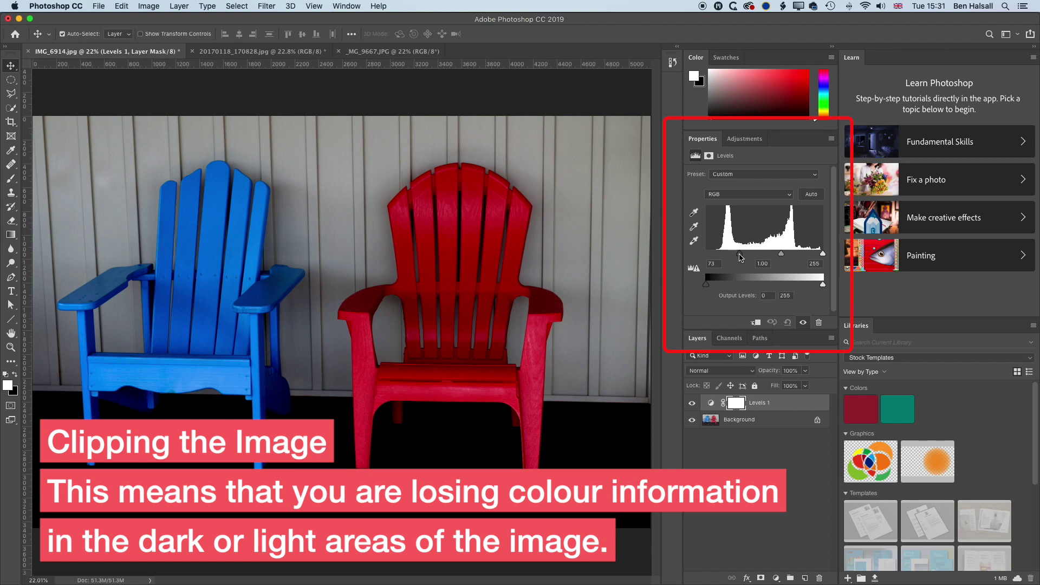
{"action": "left_click_drag", "start_coordinate": [824, 256], "coordinate": [761, 257]}
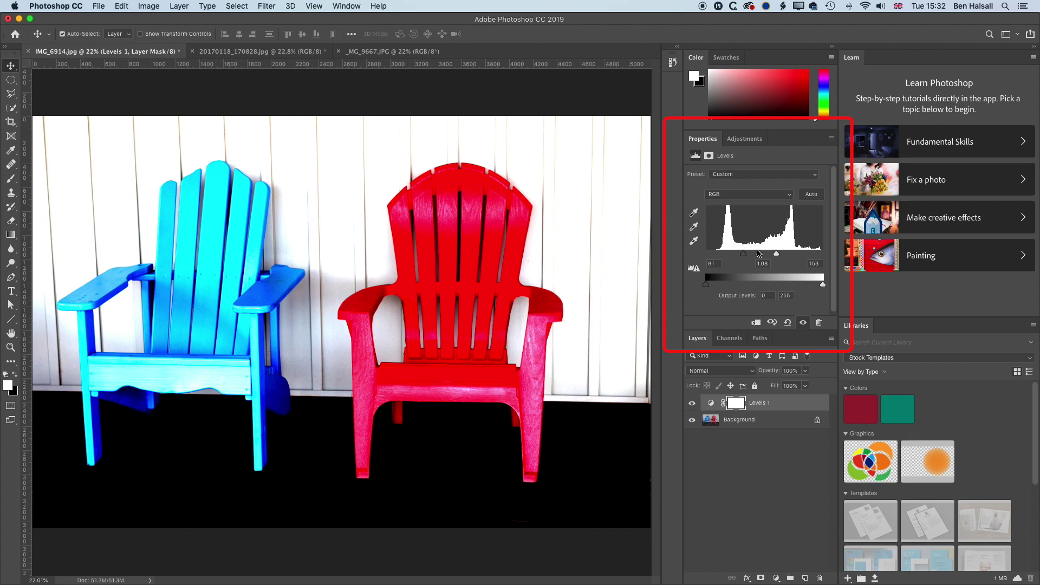
{"action": "left_click", "coordinate": [787, 324]}
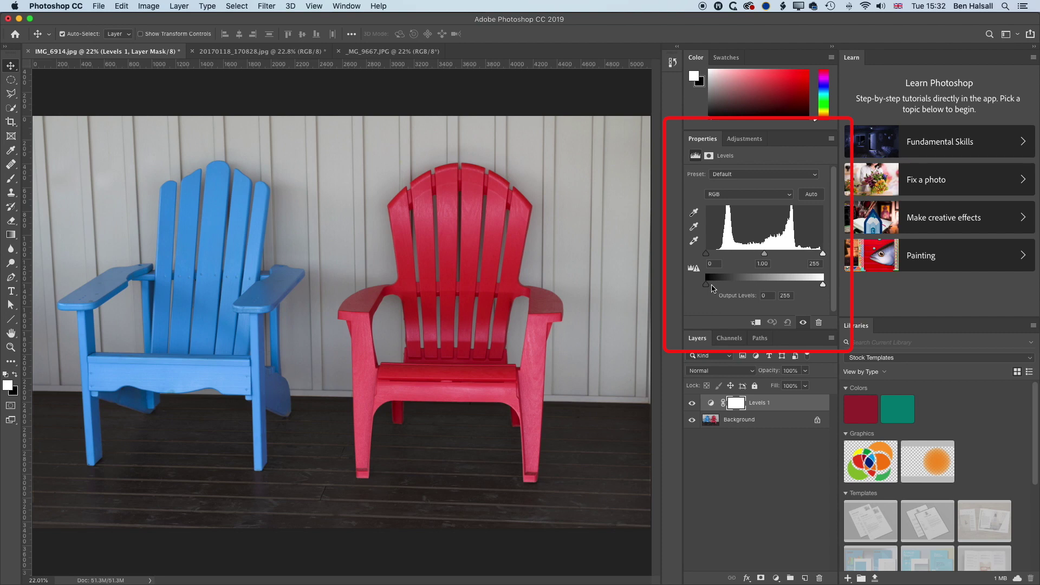
Reduce the image's contrast by setting the Levels output range to 66 for shadows and 162 for highlights
{"action": "left_click_drag", "start_coordinate": [708, 288], "coordinate": [757, 287]}
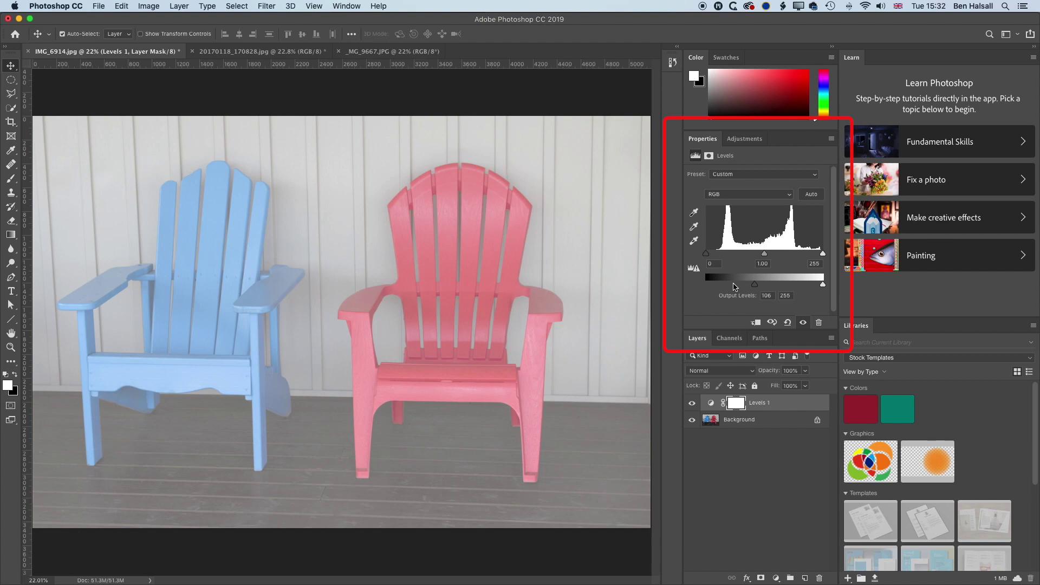
{"action": "left_click_drag", "start_coordinate": [757, 286], "coordinate": [747, 286]}
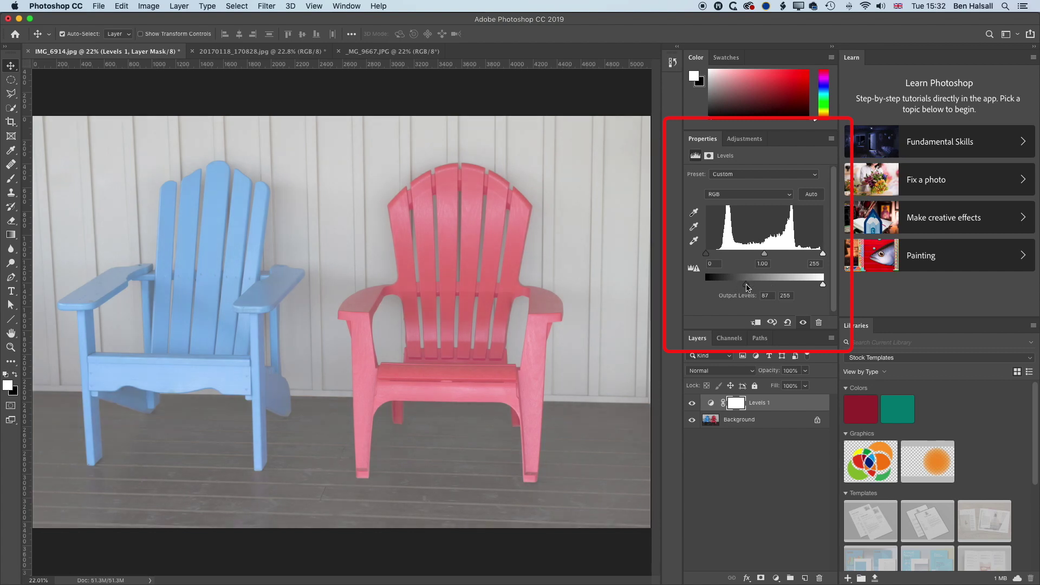
{"action": "left_click_drag", "start_coordinate": [823, 286], "coordinate": [774, 285]}
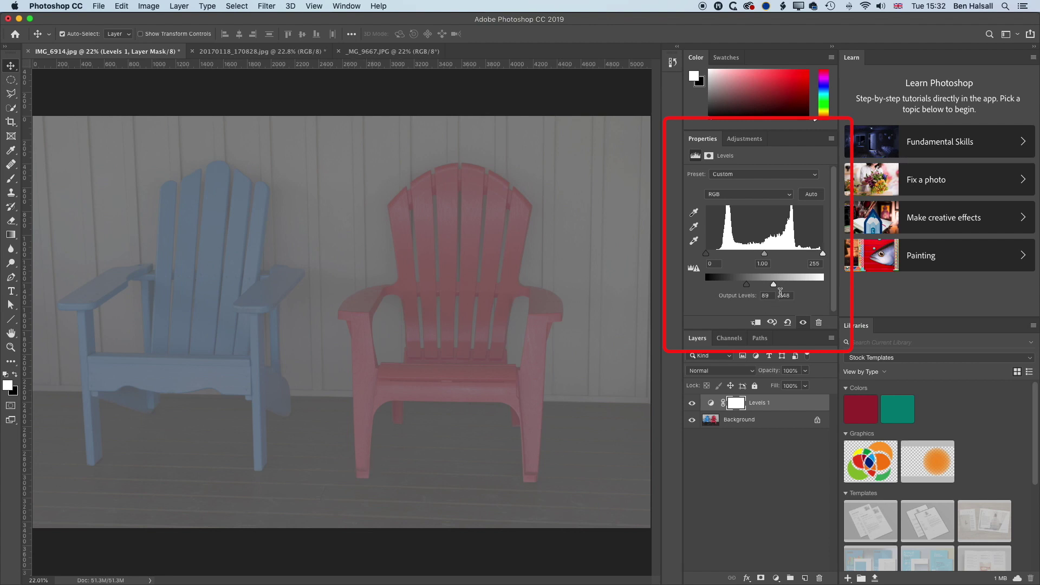
{"action": "left_click_drag", "start_coordinate": [747, 285], "coordinate": [781, 287]}
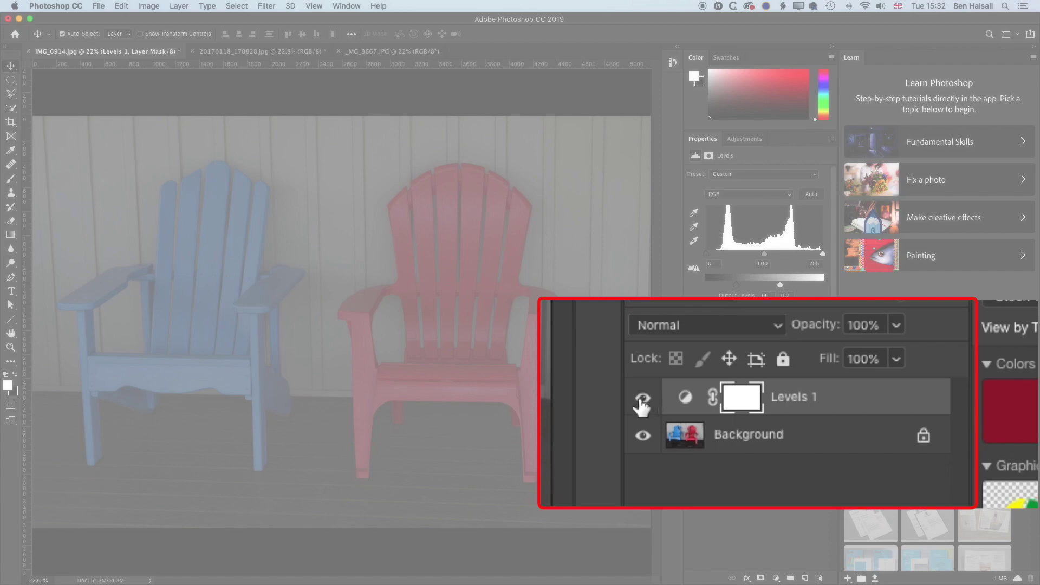
Hide the Levels 1 layer after comparing the image with and without it, and add a Curves adjustment layer
{"action": "left_click", "coordinate": [692, 403]}
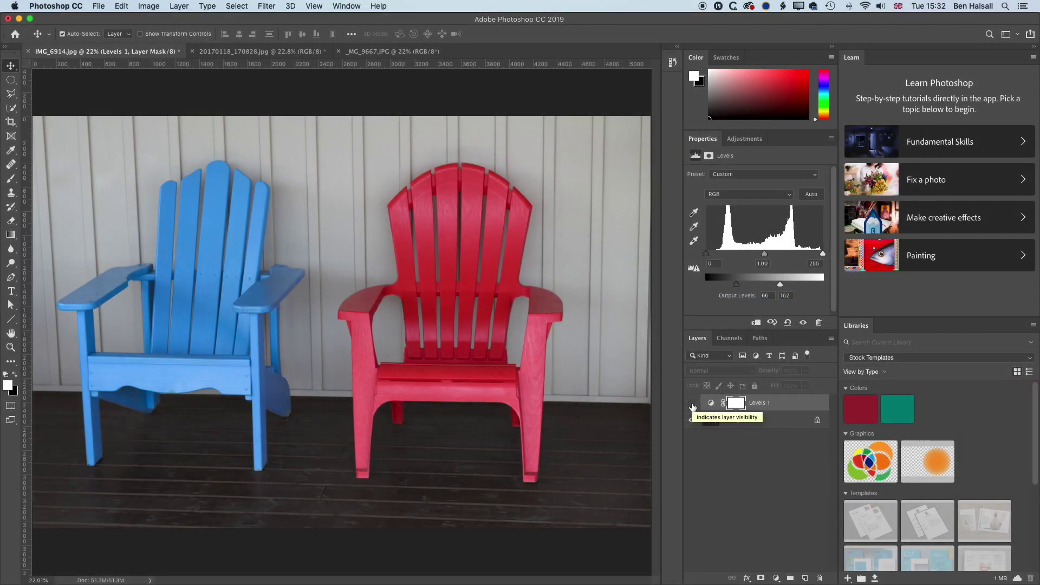
{"action": "left_click", "coordinate": [693, 405]}
{"action": "left_click", "coordinate": [692, 404]}
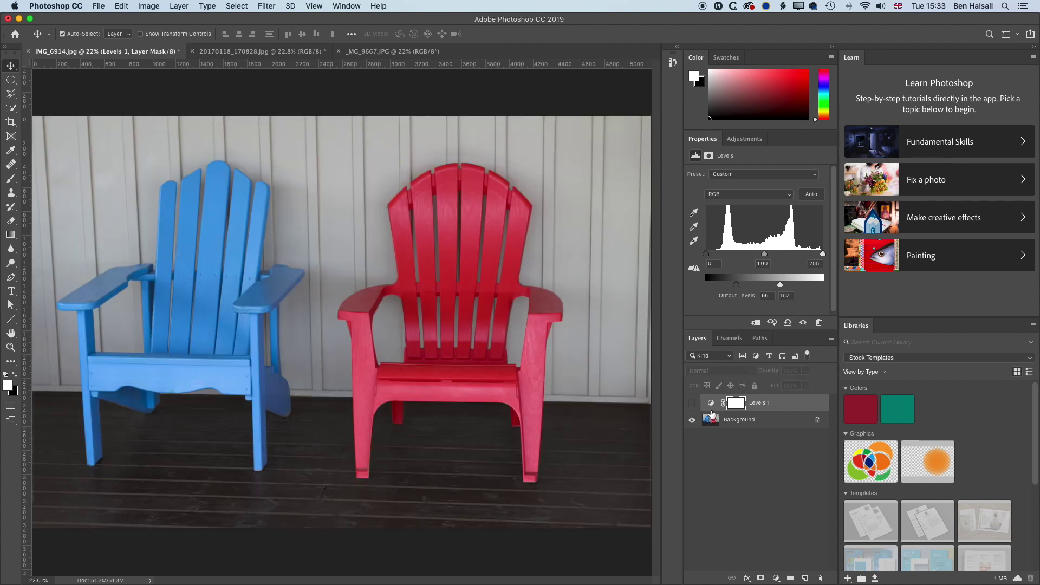
{"action": "left_click", "coordinate": [746, 140]}
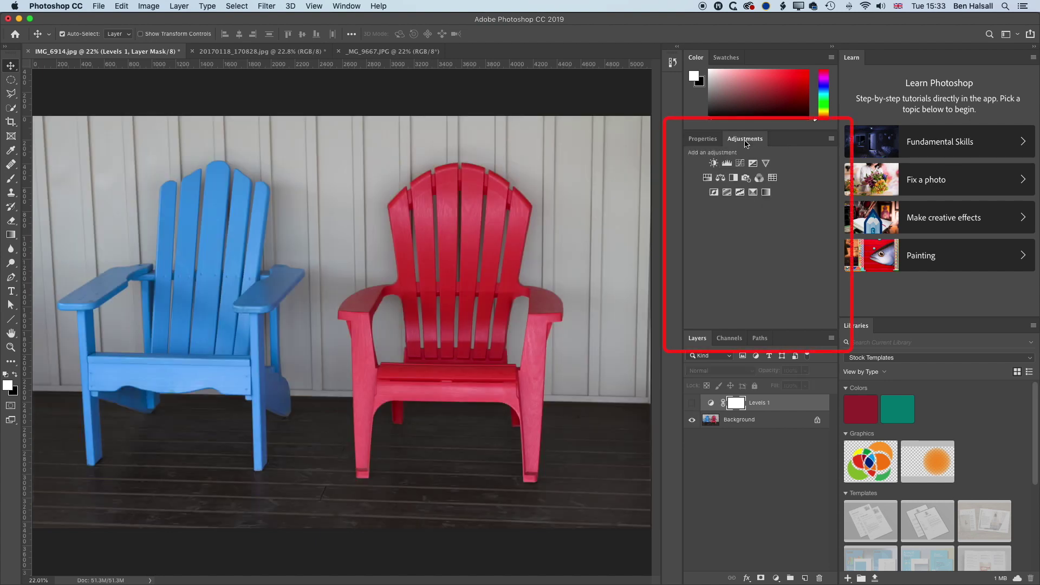
{"action": "left_click", "coordinate": [741, 164]}
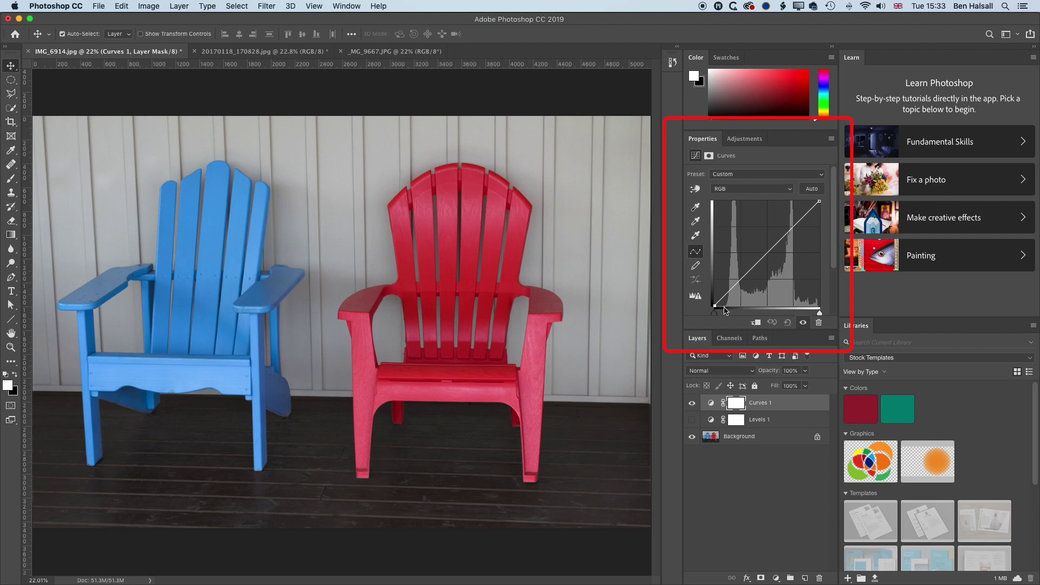
Try clipping shadows and highlights by moving the curve's black and white points inward, and return both to the ends
{"action": "left_click_drag", "start_coordinate": [715, 314], "coordinate": [733, 314]}
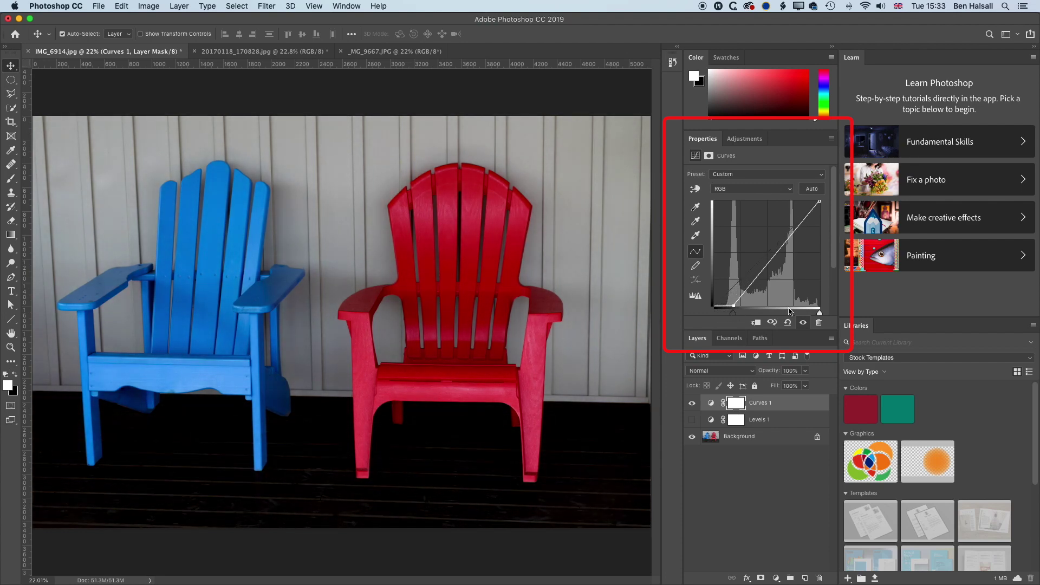
{"action": "left_click_drag", "start_coordinate": [822, 316], "coordinate": [786, 314]}
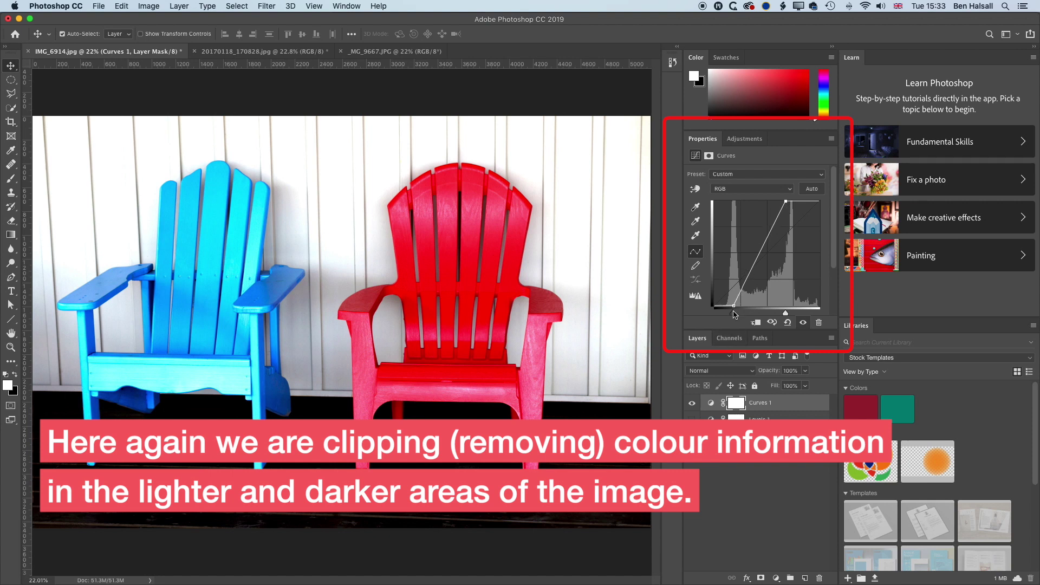
{"action": "left_click_drag", "start_coordinate": [733, 314], "coordinate": [779, 315]}
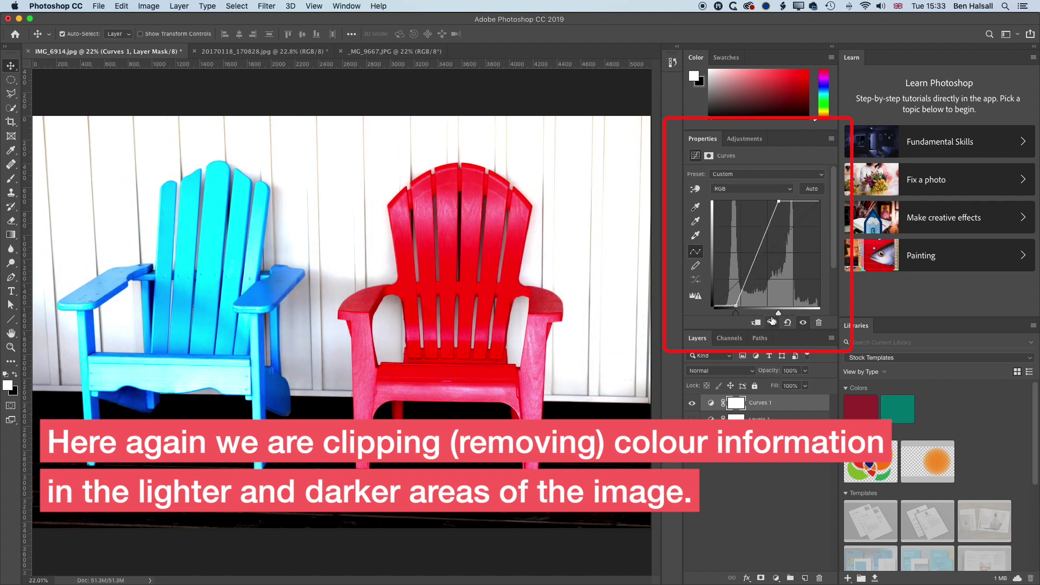
{"action": "left_click_drag", "start_coordinate": [736, 314], "coordinate": [715, 314]}
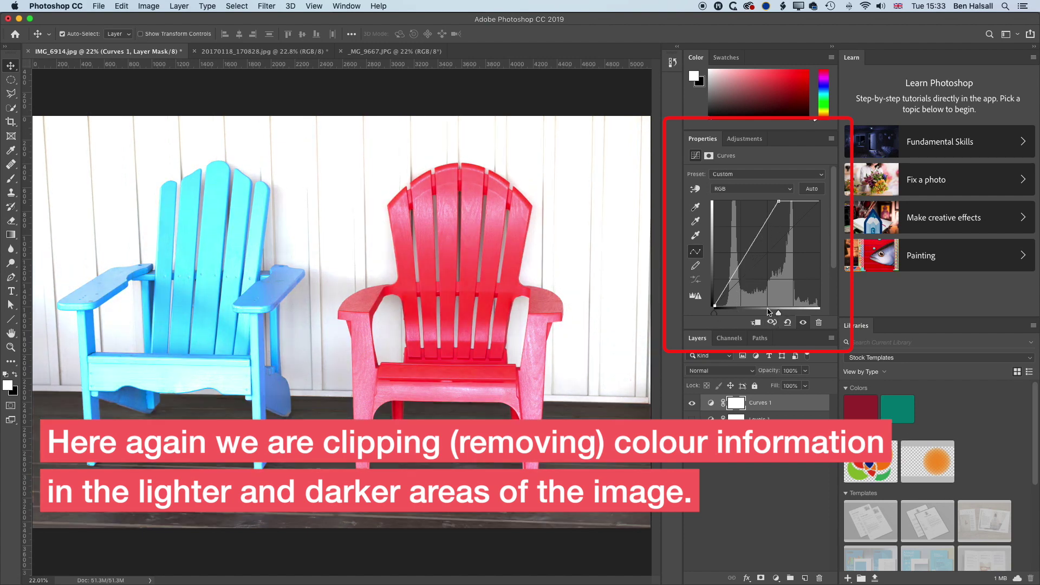
{"action": "left_click_drag", "start_coordinate": [779, 315], "coordinate": [820, 314]}
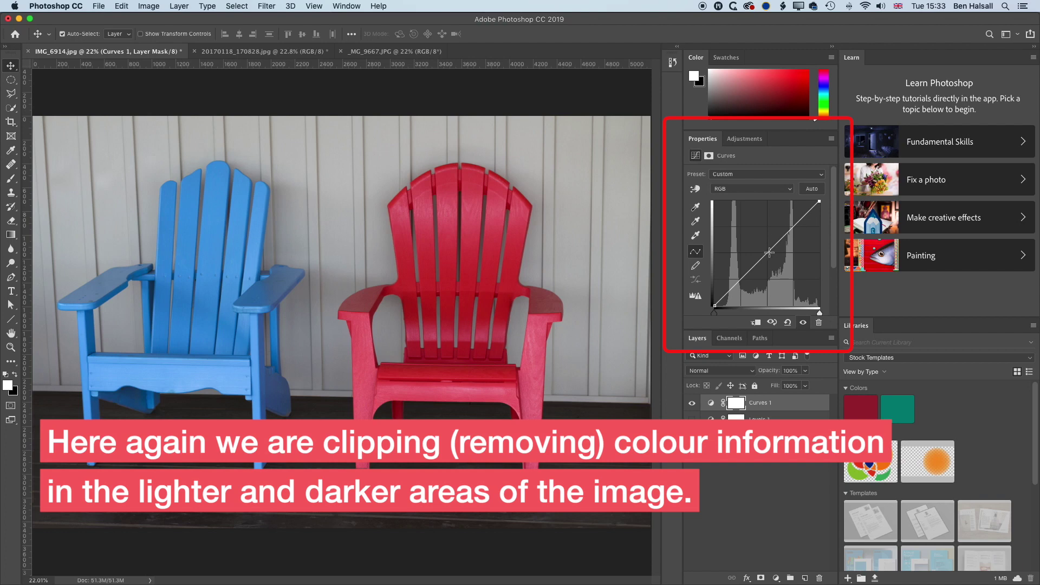
Add a midtone point to the RGB curve, testing it darker before raising it to brighten the image
{"action": "mouse_move", "coordinate": [770, 253]}
{"action": "left_mouse_down"}
{"action": "mouse_move", "coordinate": [753, 232]}
{"action": "mouse_move", "coordinate": [780, 267]}
{"action": "left_mouse_up"}
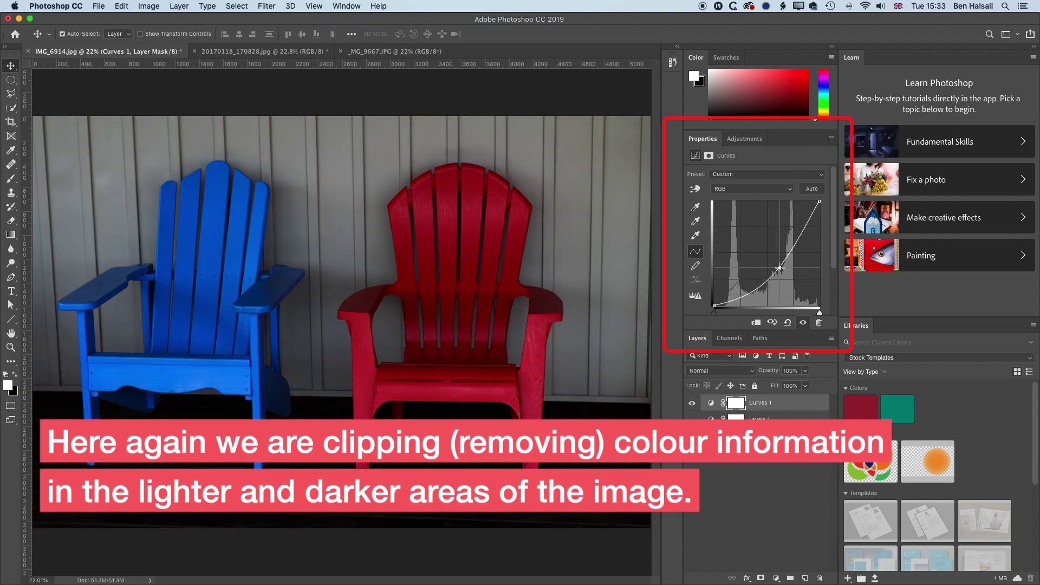
{"action": "left_click_drag", "start_coordinate": [780, 268], "coordinate": [766, 242]}
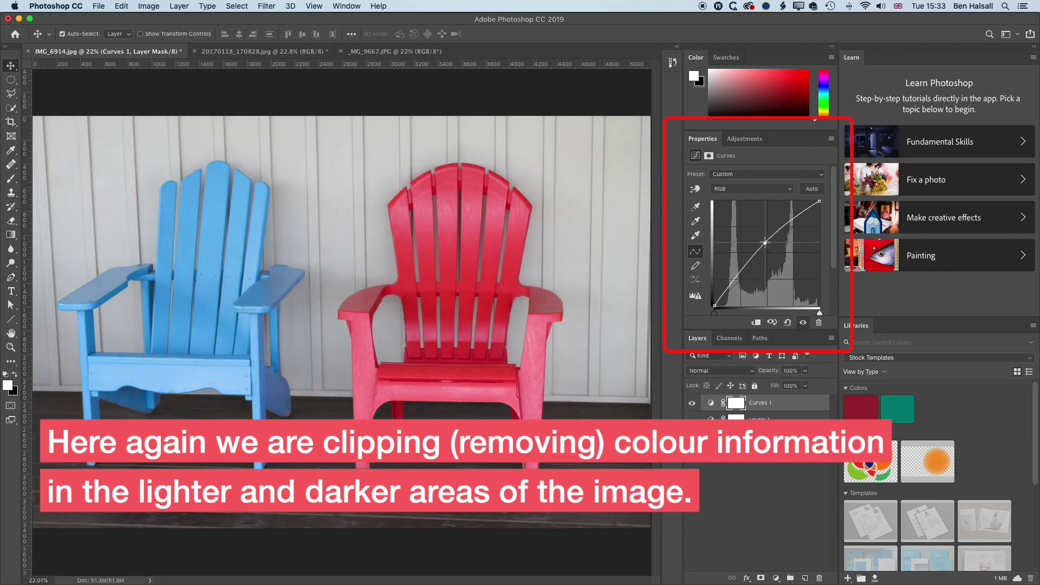
{"action": "mouse_move", "coordinate": [765, 242]}
{"action": "left_mouse_down"}
{"action": "mouse_move", "coordinate": [763, 255]}
{"action": "mouse_move", "coordinate": [763, 241]}
{"action": "left_mouse_up"}
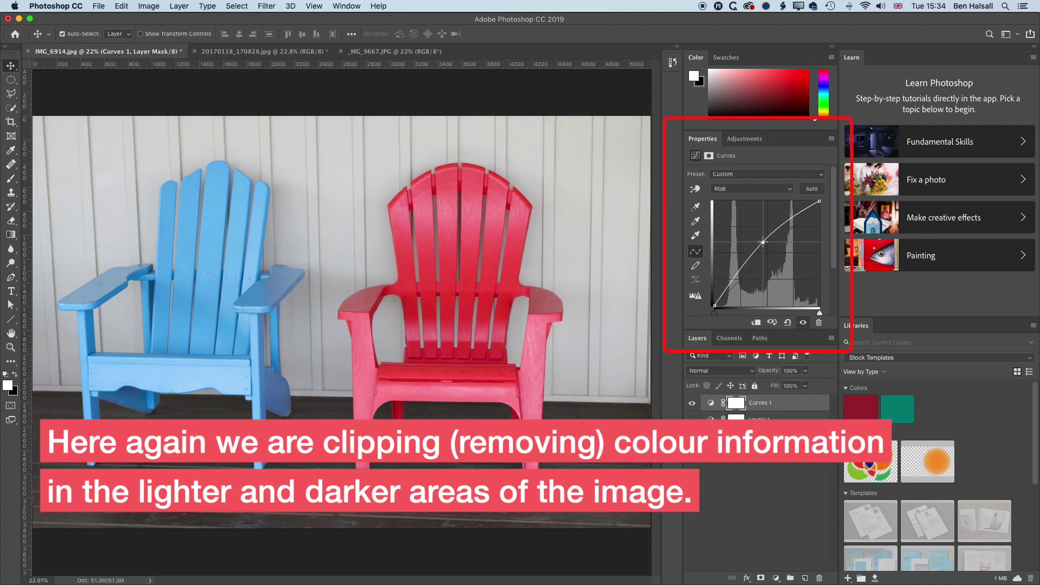
Add highlight and shadow points to the RGB curve and reshape it with lifted shadows and a lower middle point
{"action": "left_click_drag", "start_coordinate": [791, 219], "coordinate": [792, 225]}
{"action": "mouse_move", "coordinate": [733, 280]}
{"action": "left_mouse_down"}
{"action": "mouse_move", "coordinate": [726, 273]}
{"action": "mouse_move", "coordinate": [736, 287]}
{"action": "left_mouse_up"}
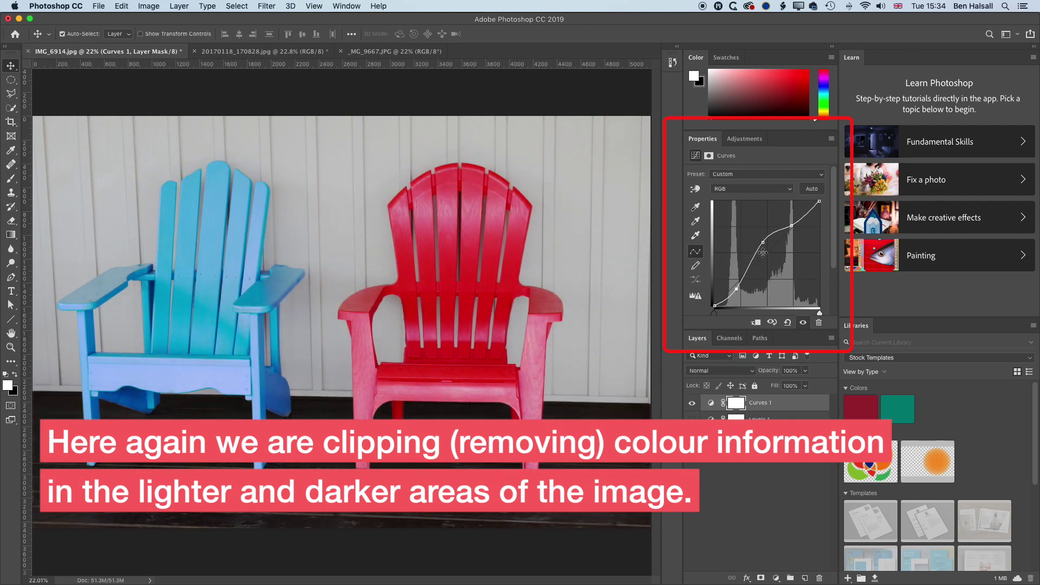
{"action": "mouse_move", "coordinate": [764, 242]}
{"action": "left_mouse_down"}
{"action": "mouse_move", "coordinate": [791, 225]}
{"action": "mouse_move", "coordinate": [758, 244]}
{"action": "left_mouse_up"}
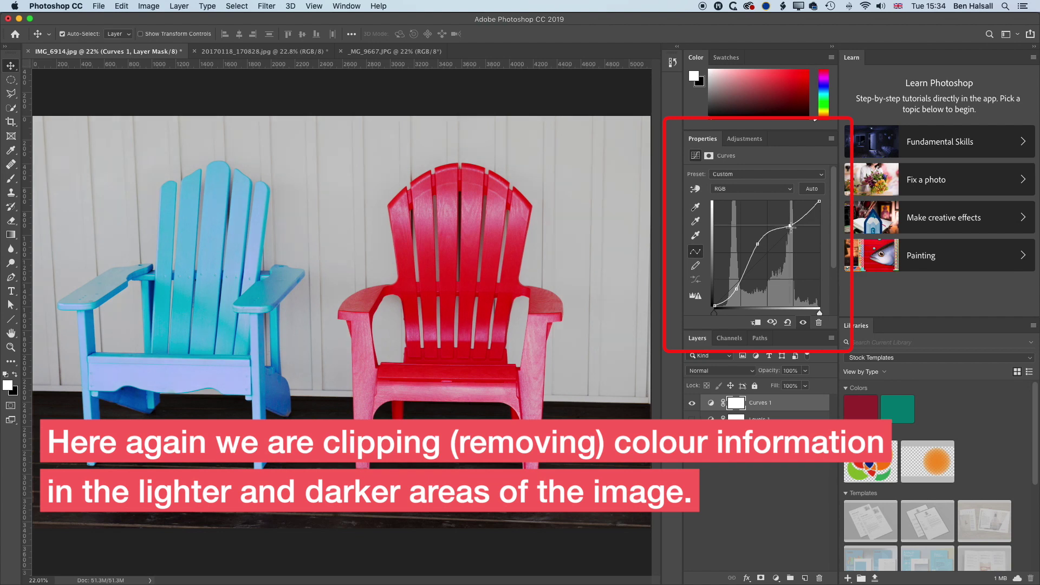
{"action": "left_click_drag", "start_coordinate": [738, 288], "coordinate": [736, 282]}
{"action": "left_click_drag", "start_coordinate": [762, 247], "coordinate": [728, 282]}
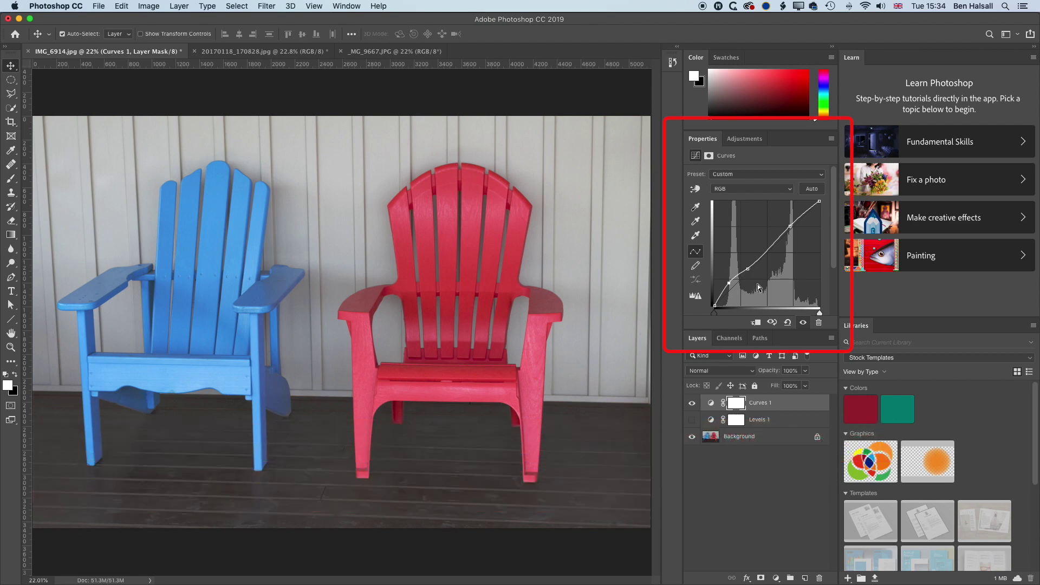
Display the Histogram in Expanded View with statistics, and switch it to All Channels View
{"action": "left_click", "coordinate": [347, 6]}
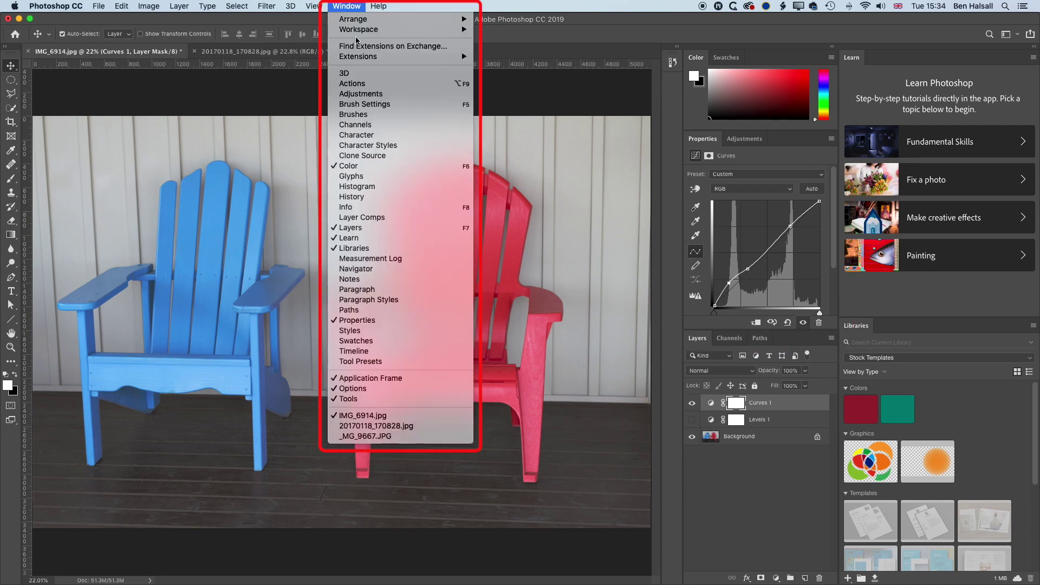
{"action": "left_click", "coordinate": [357, 186]}
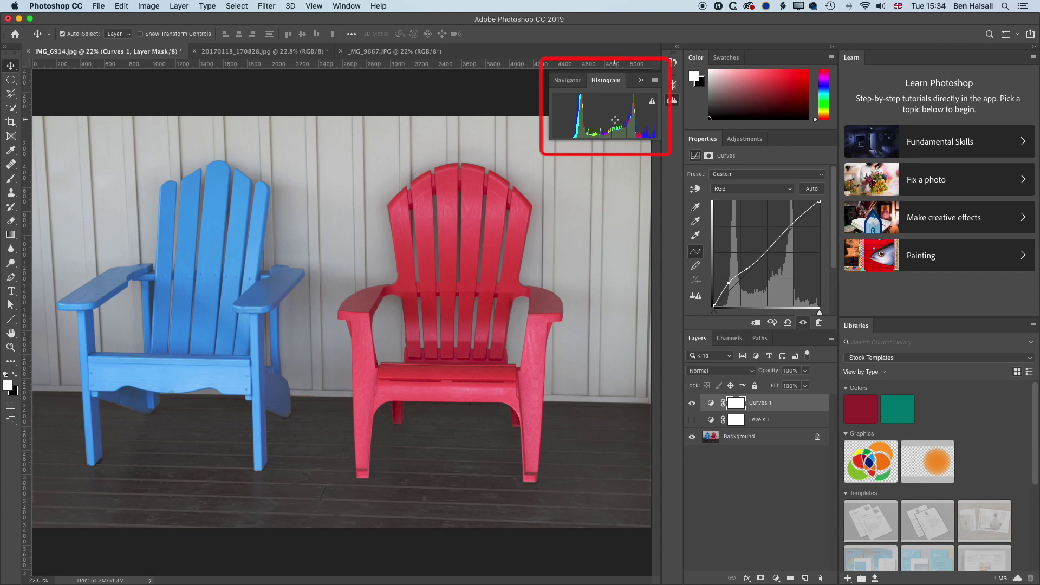
{"action": "left_click", "coordinate": [654, 81]}
{"action": "left_click", "coordinate": [689, 112]}
{"action": "left_click", "coordinate": [654, 80]}
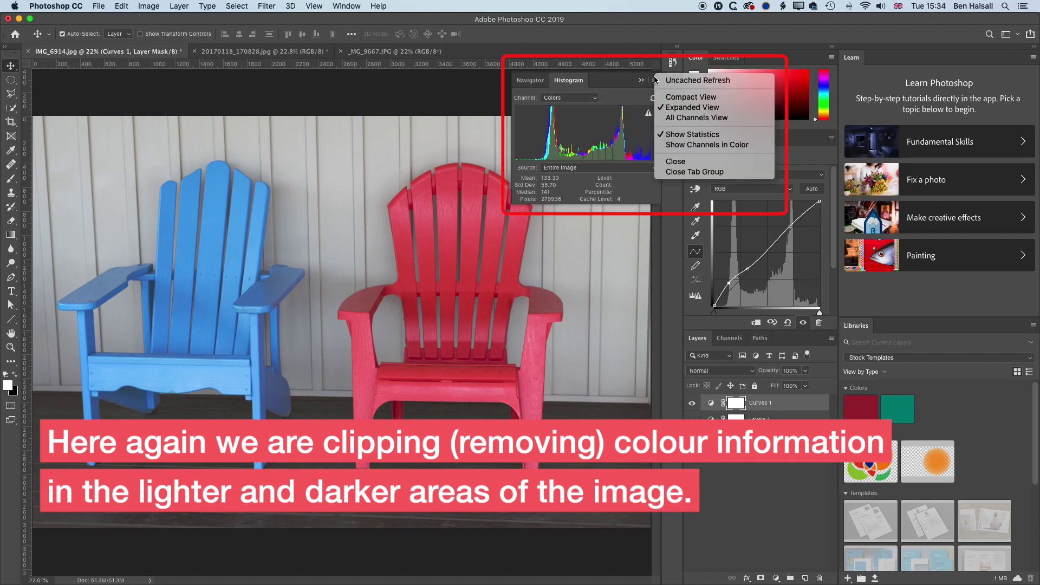
{"action": "left_click", "coordinate": [685, 118]}
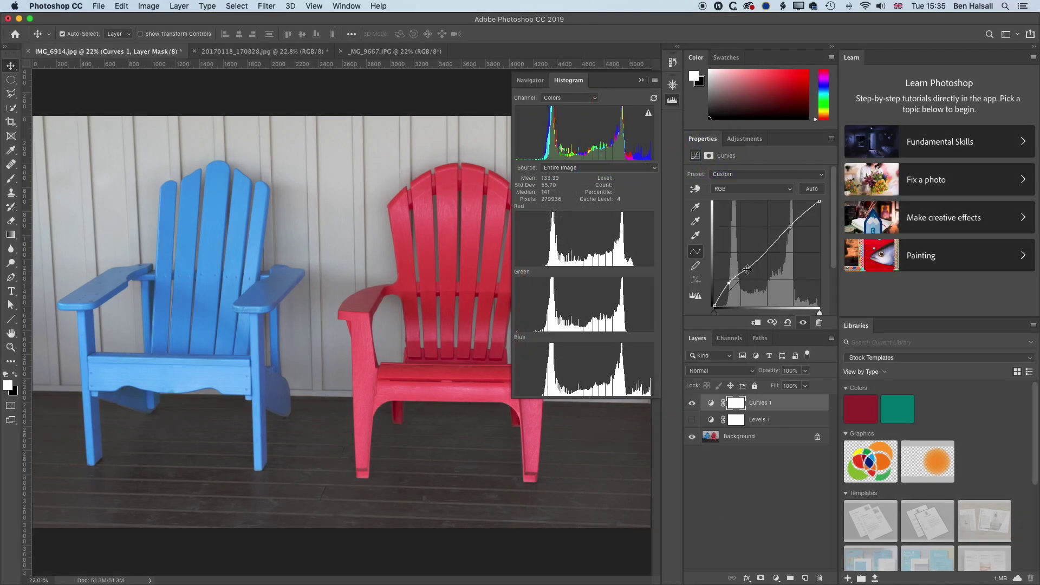
Hide the Curves 1 layer, and select and show the Levels 1 layer
{"action": "left_click", "coordinate": [691, 402]}
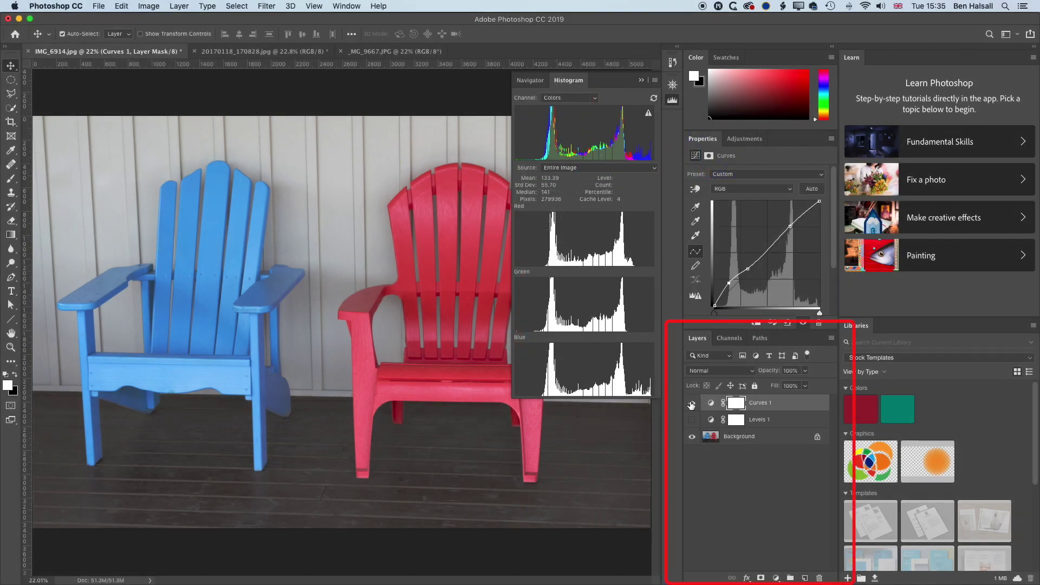
{"action": "left_click", "coordinate": [692, 418]}
{"action": "left_click", "coordinate": [764, 421]}
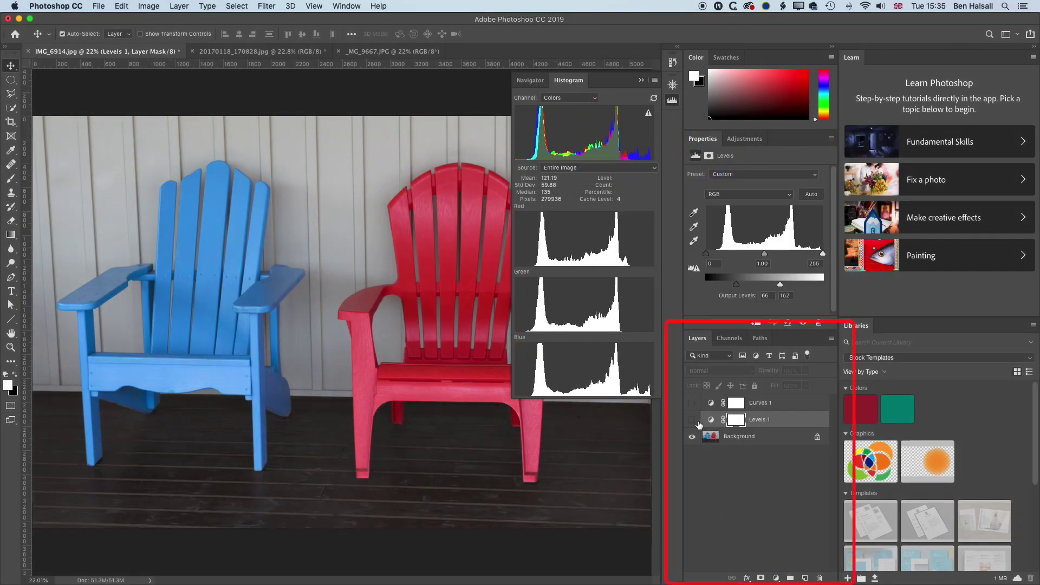
{"action": "left_click", "coordinate": [692, 420]}
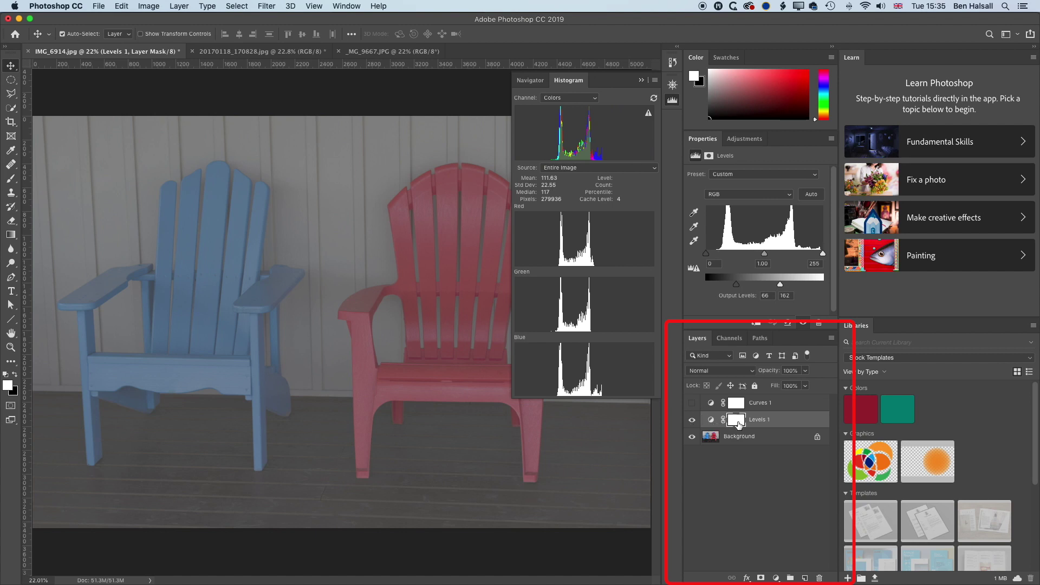
Examine the Levels 1 layer's mask properties and return to its Levels settings
{"action": "left_click", "coordinate": [711, 421]}
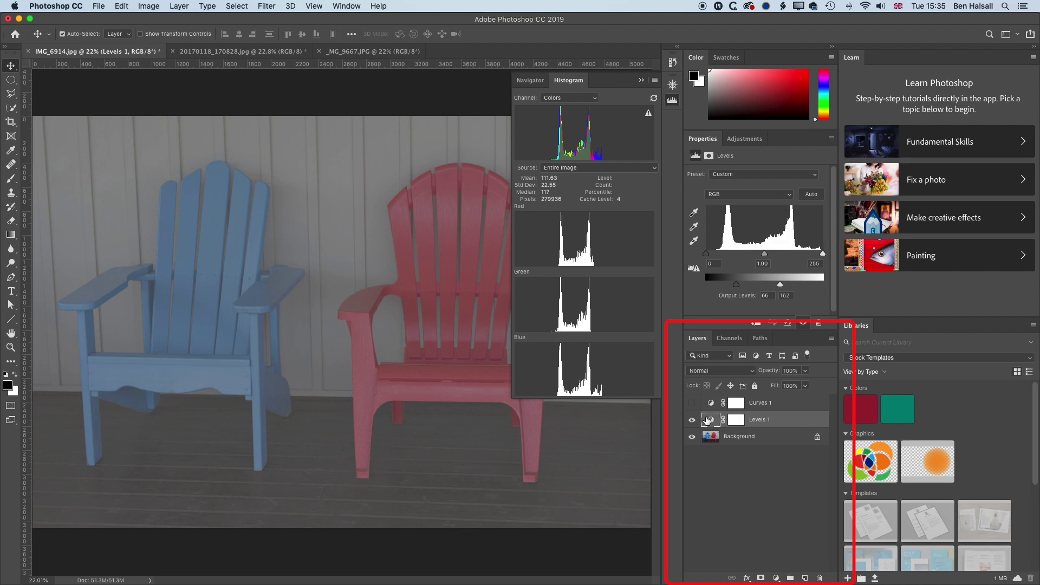
{"action": "left_click", "coordinate": [737, 421]}
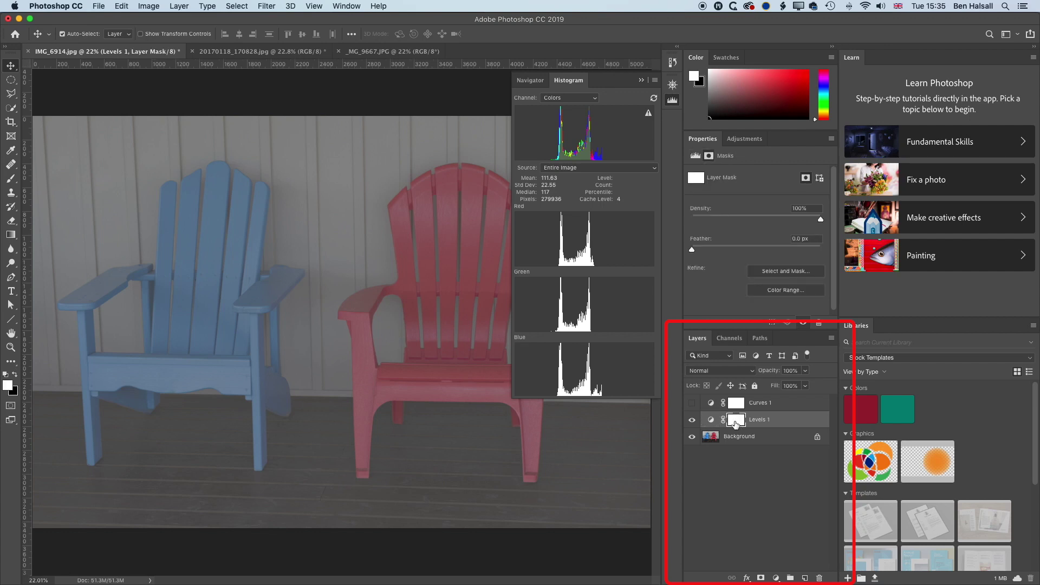
{"action": "left_click", "coordinate": [712, 421]}
{"action": "left_click", "coordinate": [737, 421]}
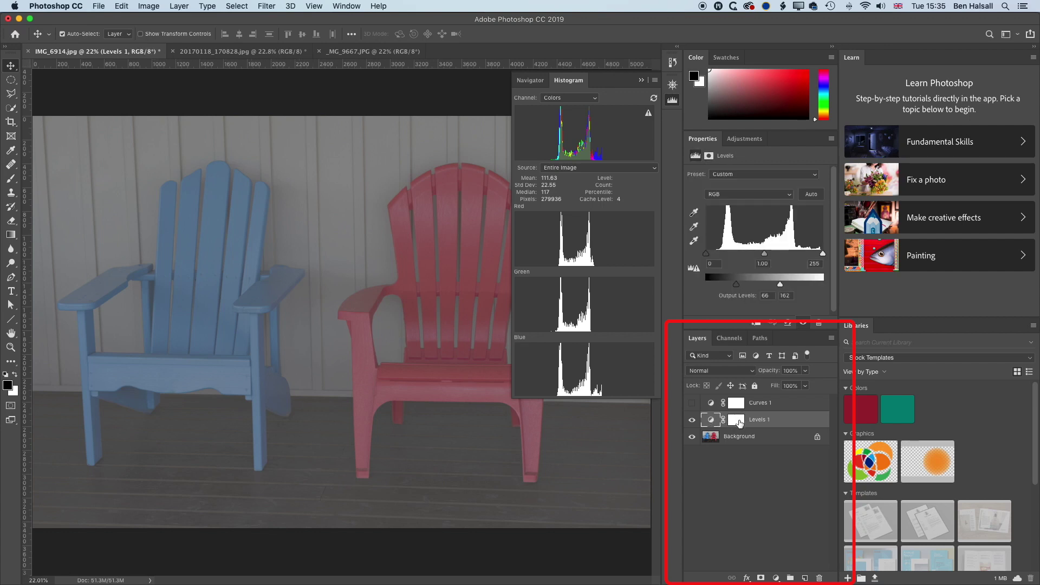
{"action": "left_click", "coordinate": [696, 157]}
{"action": "left_click", "coordinate": [711, 157]}
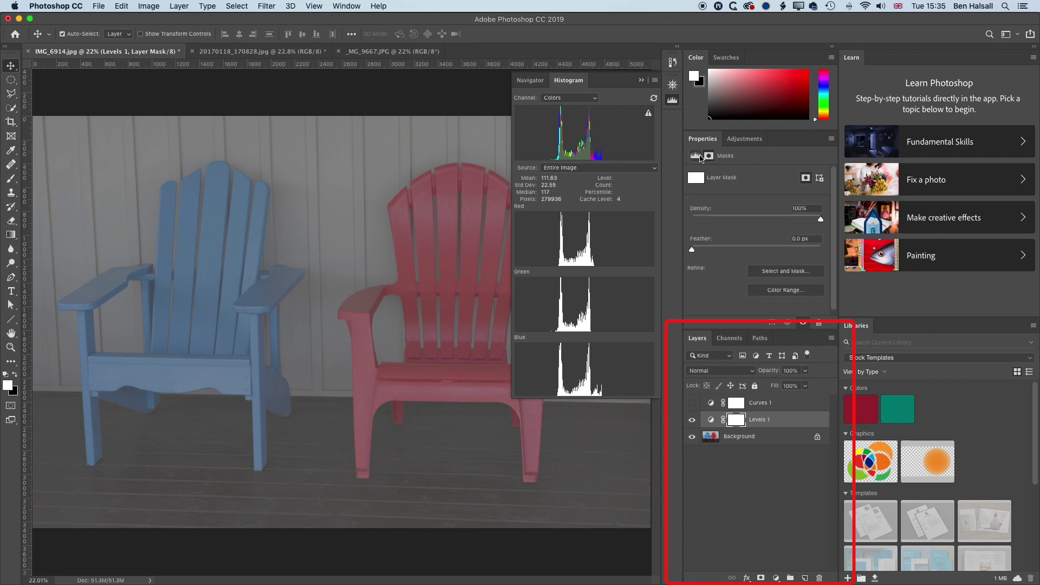
{"action": "left_click", "coordinate": [697, 157]}
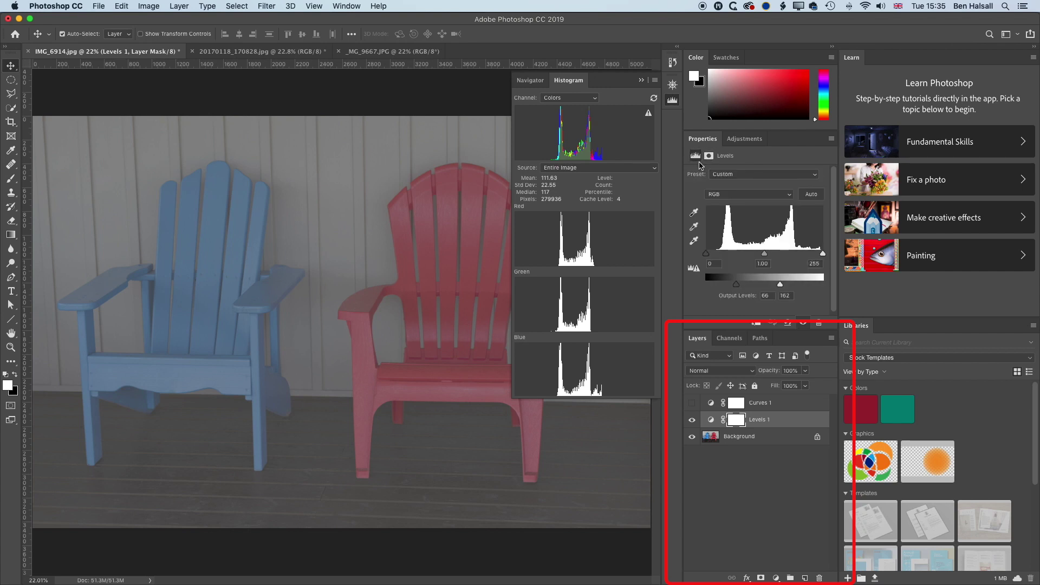
Set the Levels 1 output levels to 0 and 110, testing a darker midtone of 0.56 before returning it to 1.00
{"action": "left_click_drag", "start_coordinate": [736, 284], "coordinate": [729, 285]}
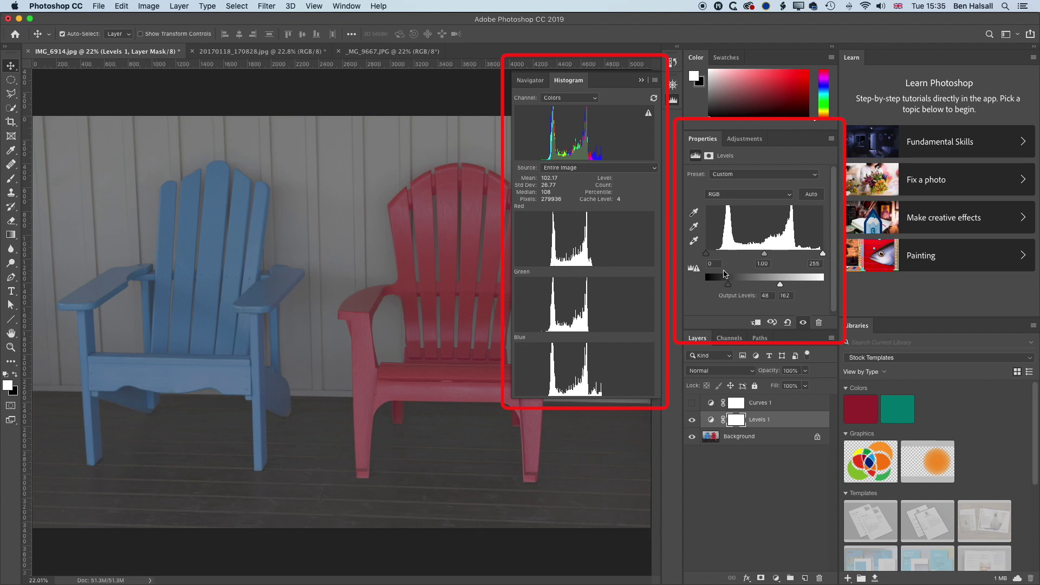
{"action": "left_click_drag", "start_coordinate": [730, 288], "coordinate": [710, 288]}
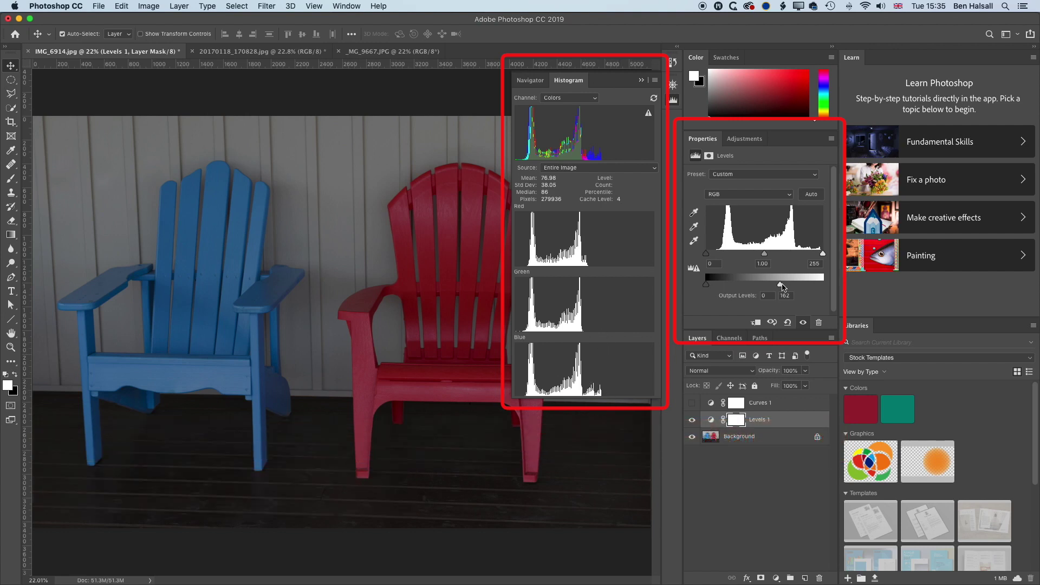
{"action": "left_click_drag", "start_coordinate": [780, 283], "coordinate": [754, 288]}
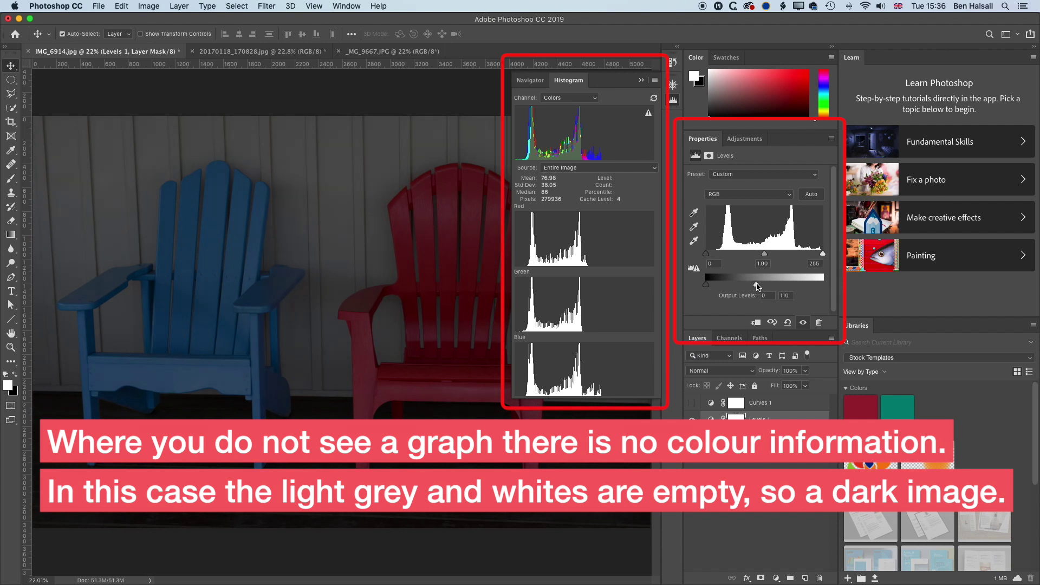
{"action": "left_click_drag", "start_coordinate": [767, 257], "coordinate": [788, 257]}
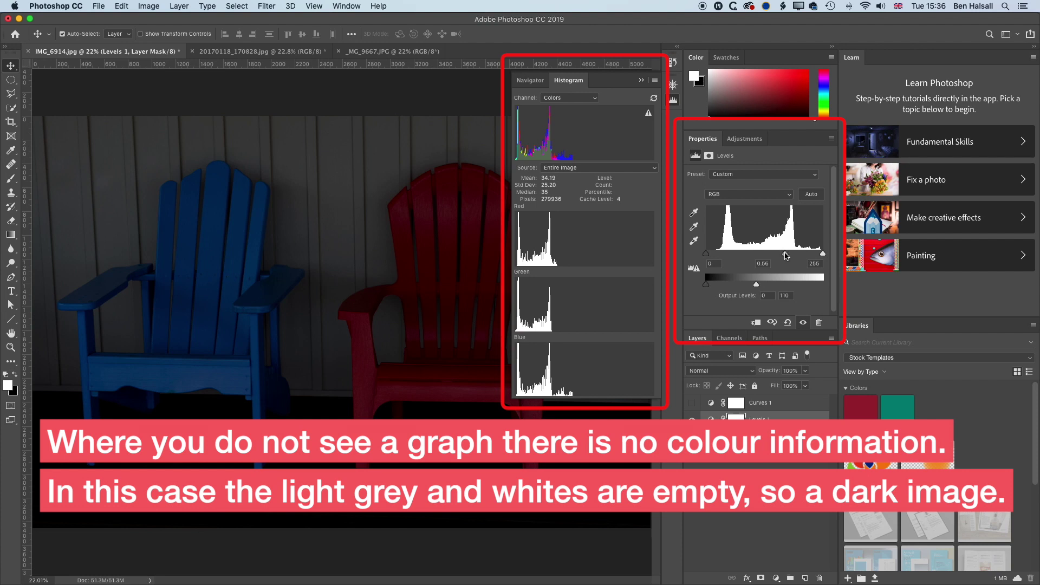
{"action": "left_click_drag", "start_coordinate": [787, 257], "coordinate": [764, 257]}
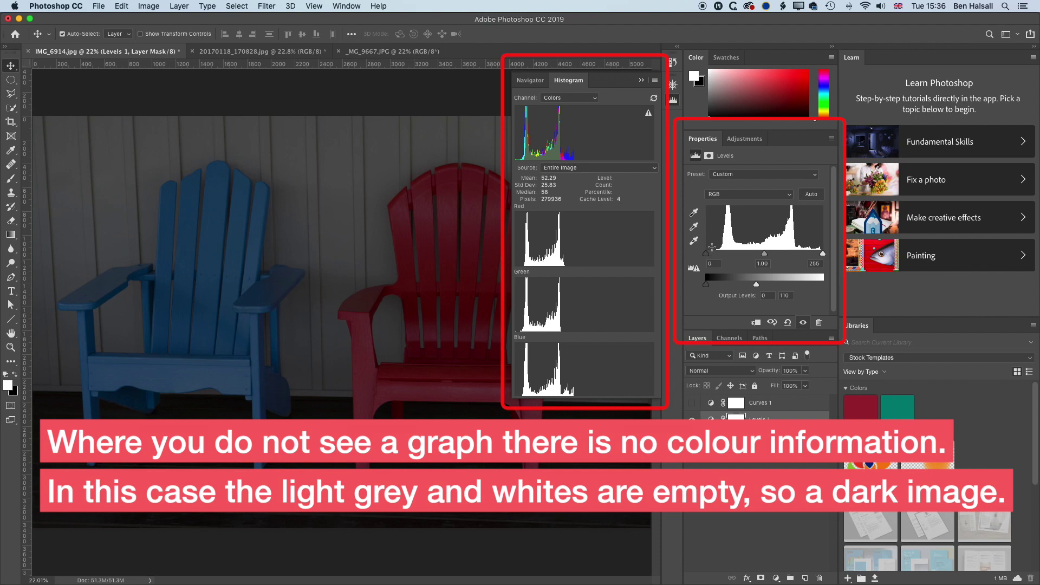
Set the Levels 1 input levels to 31, 0.87 and 200, with the output white restored to 255
{"action": "left_click_drag", "start_coordinate": [711, 256], "coordinate": [721, 257]}
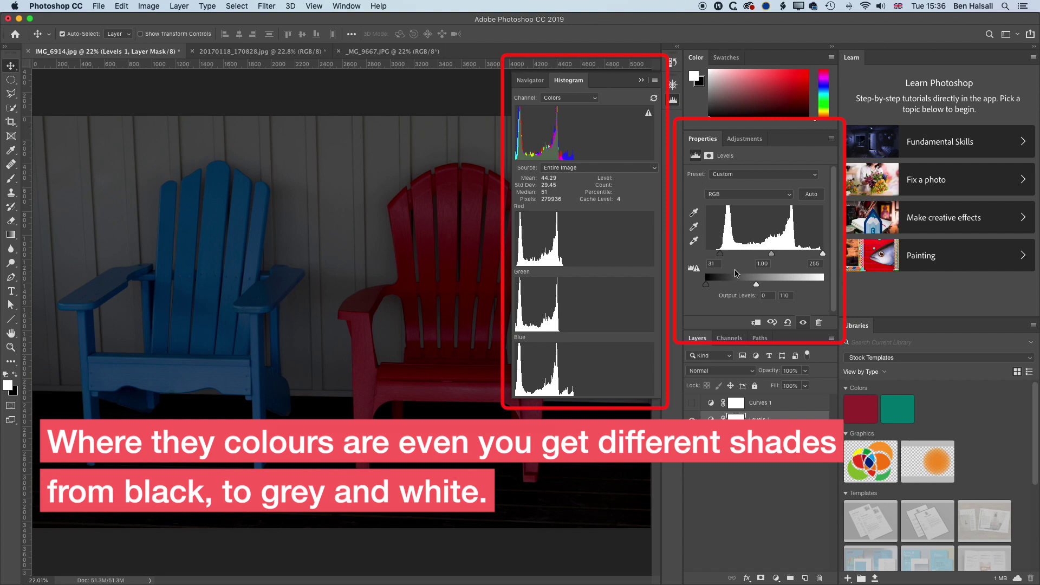
{"action": "left_click_drag", "start_coordinate": [758, 286], "coordinate": [851, 289]}
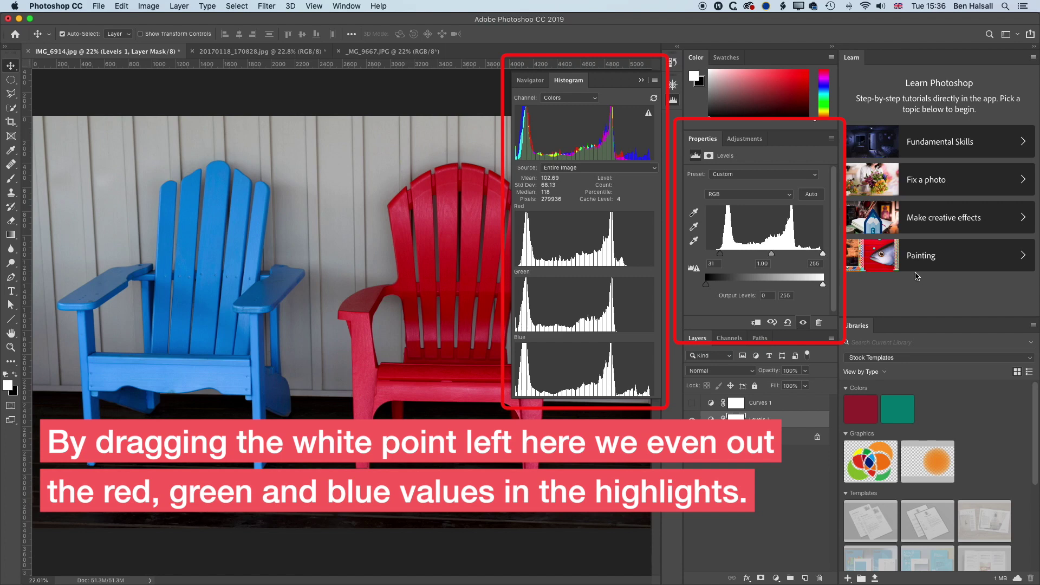
{"action": "left_click_drag", "start_coordinate": [825, 257], "coordinate": [763, 257]}
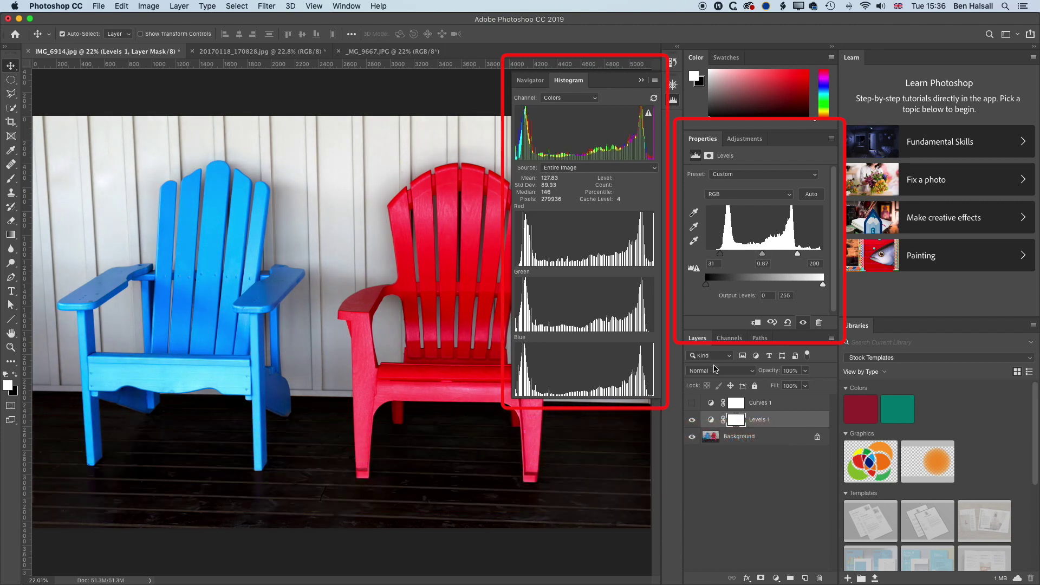
Compare the photo and its histogram with and without the Levels 1 correction, leaving the layer hidden
{"action": "left_click", "coordinate": [693, 421]}
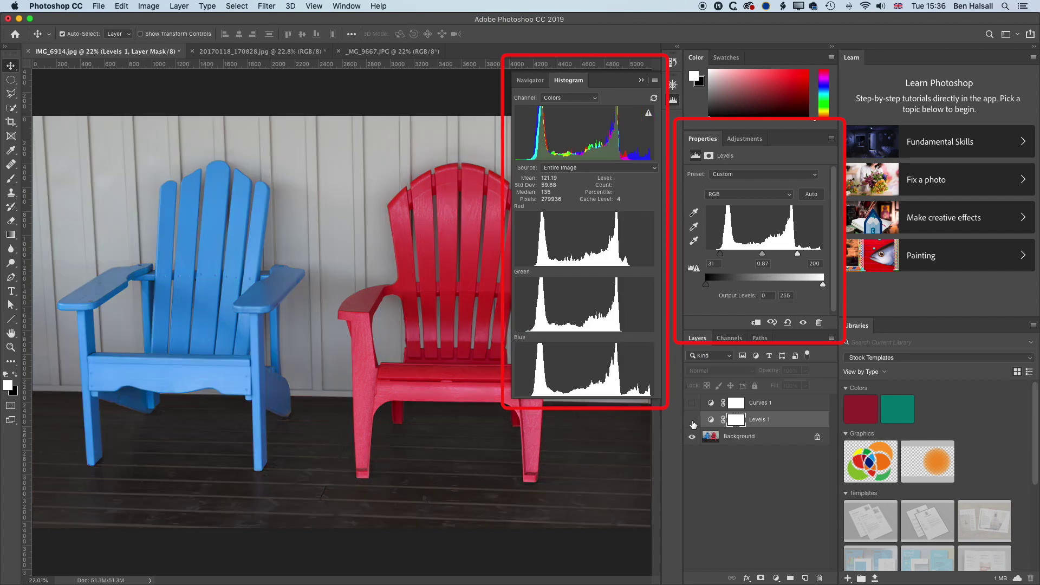
{"action": "left_click", "coordinate": [693, 422]}
{"action": "left_click", "coordinate": [693, 422]}
{"action": "left_click", "coordinate": [693, 421]}
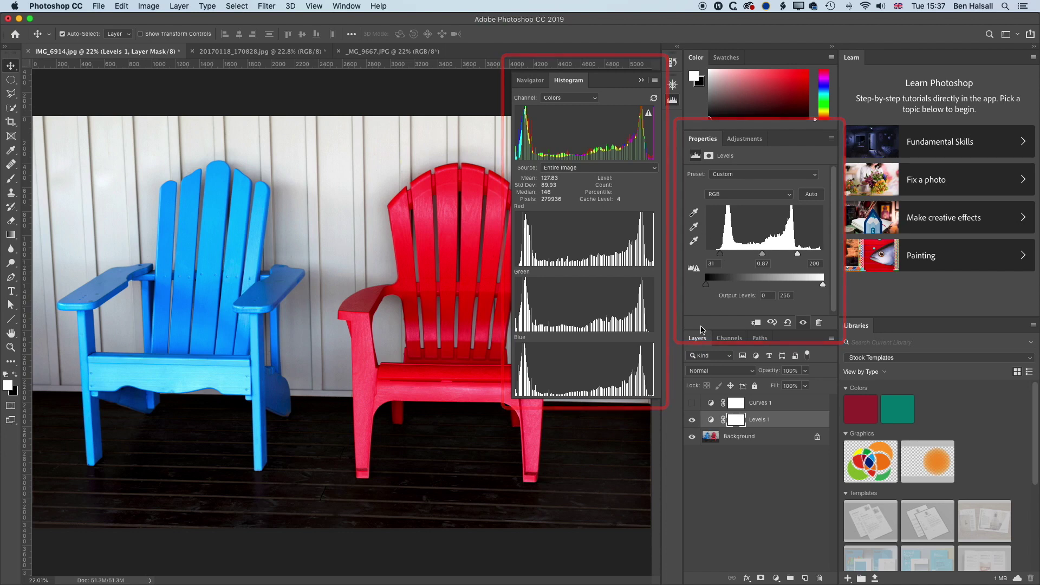
{"action": "left_click", "coordinate": [692, 421]}
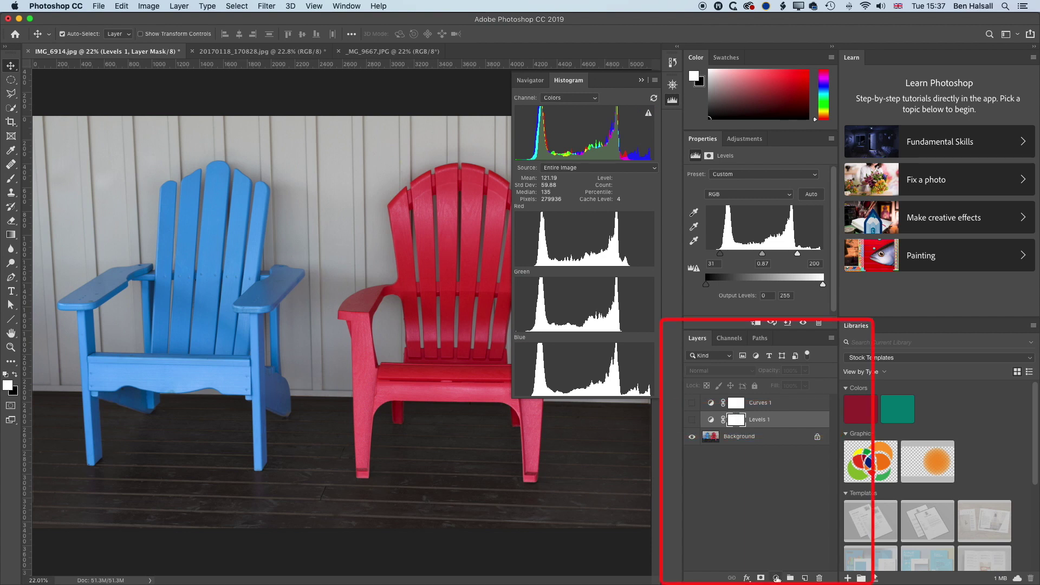
Add a Hue/Saturation adjustment layer above the Curves 1 layer
{"action": "left_click", "coordinate": [776, 579]}
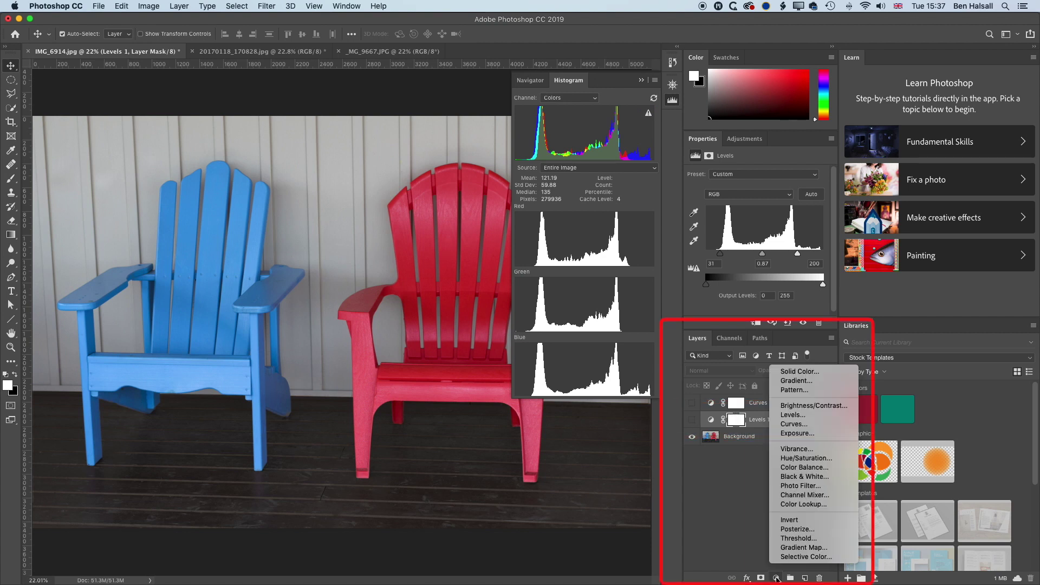
{"action": "left_click", "coordinate": [805, 460]}
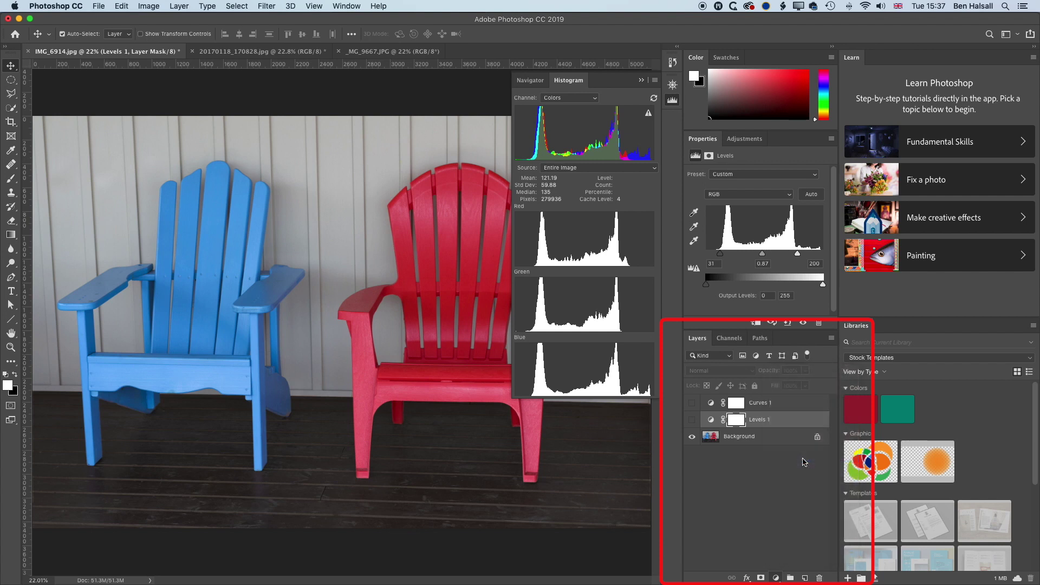
{"action": "left_click_drag", "start_coordinate": [772, 423], "coordinate": [770, 401]}
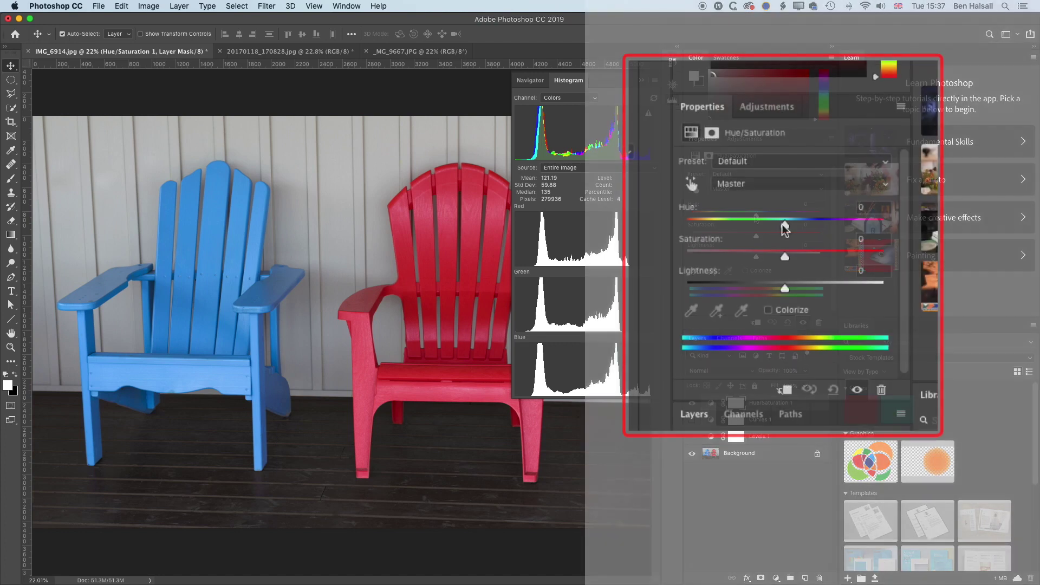
Try a Master Hue of -83, Saturation of -24 and Lightness of -19, and reset the adjustment to its defaults
{"action": "mouse_move", "coordinate": [785, 224]}
{"action": "left_mouse_down"}
{"action": "mouse_move", "coordinate": [707, 223]}
{"action": "mouse_move", "coordinate": [828, 227]}
{"action": "mouse_move", "coordinate": [773, 225]}
{"action": "left_mouse_up"}
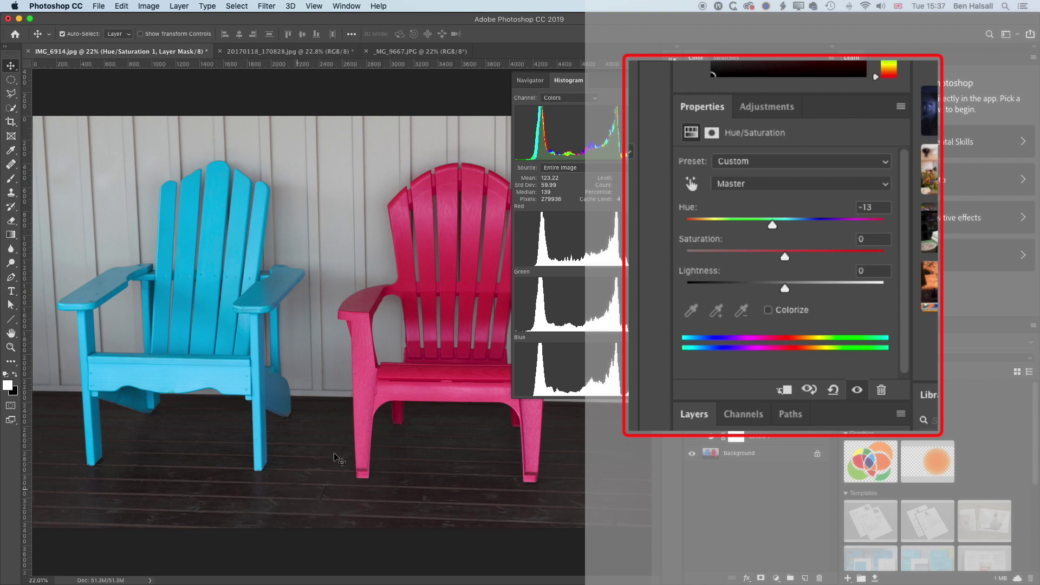
{"action": "left_click_drag", "start_coordinate": [773, 225], "coordinate": [728, 226]}
{"action": "left_click_drag", "start_coordinate": [785, 257], "coordinate": [762, 257]}
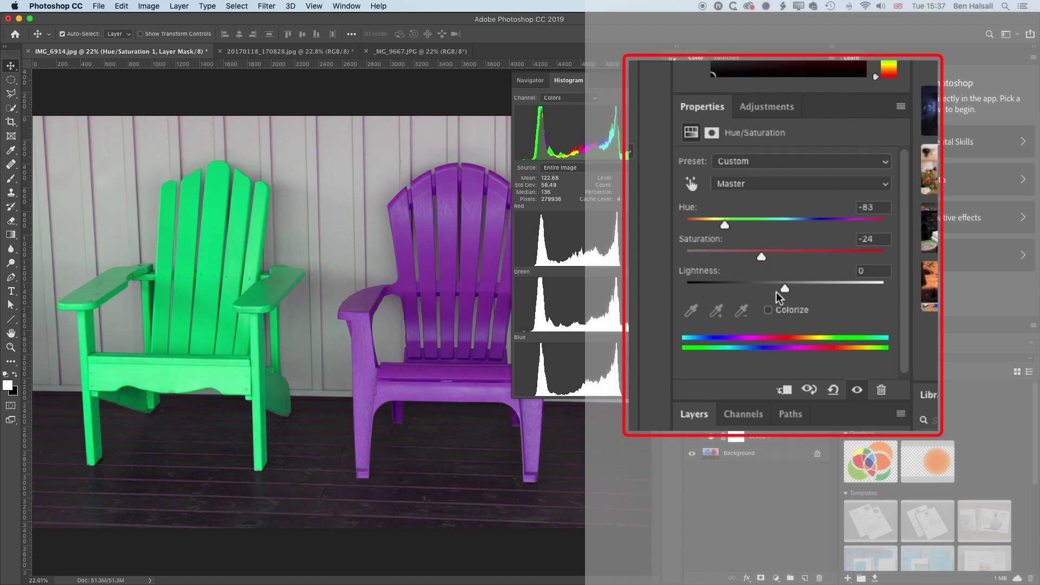
{"action": "mouse_move", "coordinate": [785, 291]}
{"action": "left_mouse_down"}
{"action": "mouse_move", "coordinate": [745, 288]}
{"action": "mouse_move", "coordinate": [839, 291]}
{"action": "mouse_move", "coordinate": [732, 291]}
{"action": "mouse_move", "coordinate": [766, 291]}
{"action": "left_mouse_up"}
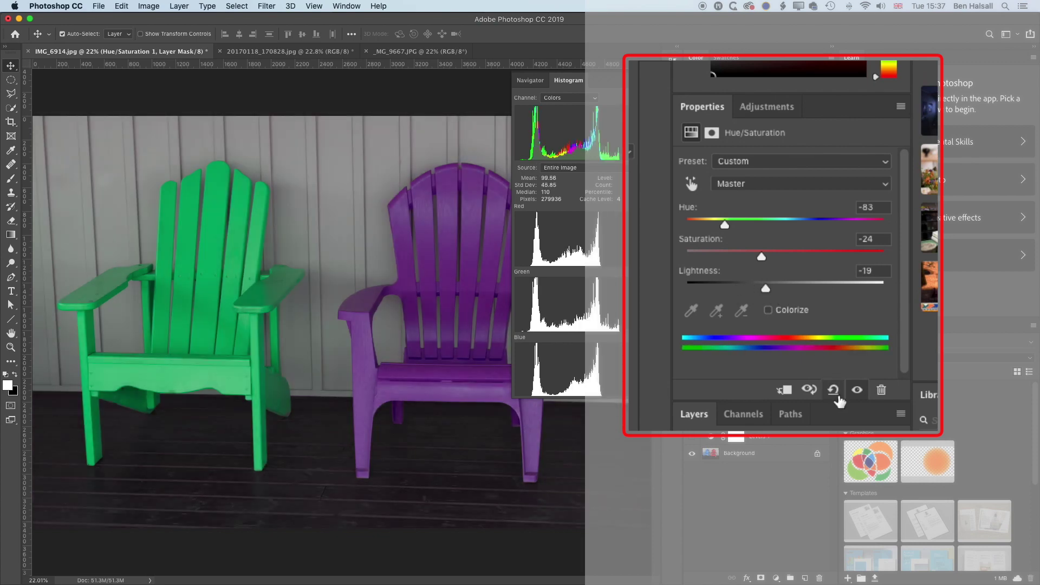
{"action": "left_click", "coordinate": [834, 390]}
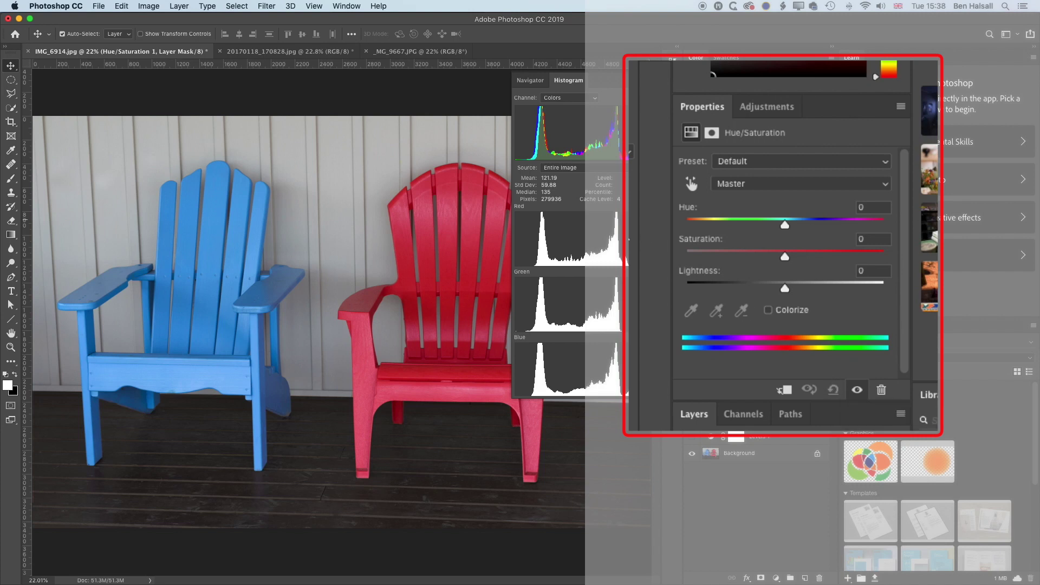
Try desaturating the Reds to -99 with the on-image adjustment tool on the red chair, and compare before and after
{"action": "left_click", "coordinate": [691, 185]}
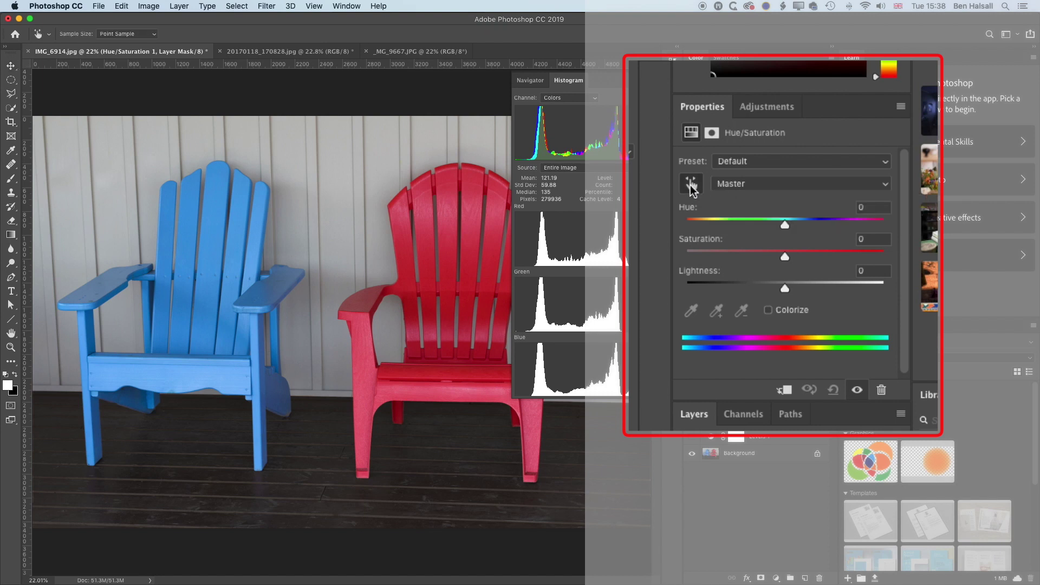
{"action": "left_click", "coordinate": [450, 254]}
{"action": "left_click_drag", "start_coordinate": [450, 255], "coordinate": [362, 249]}
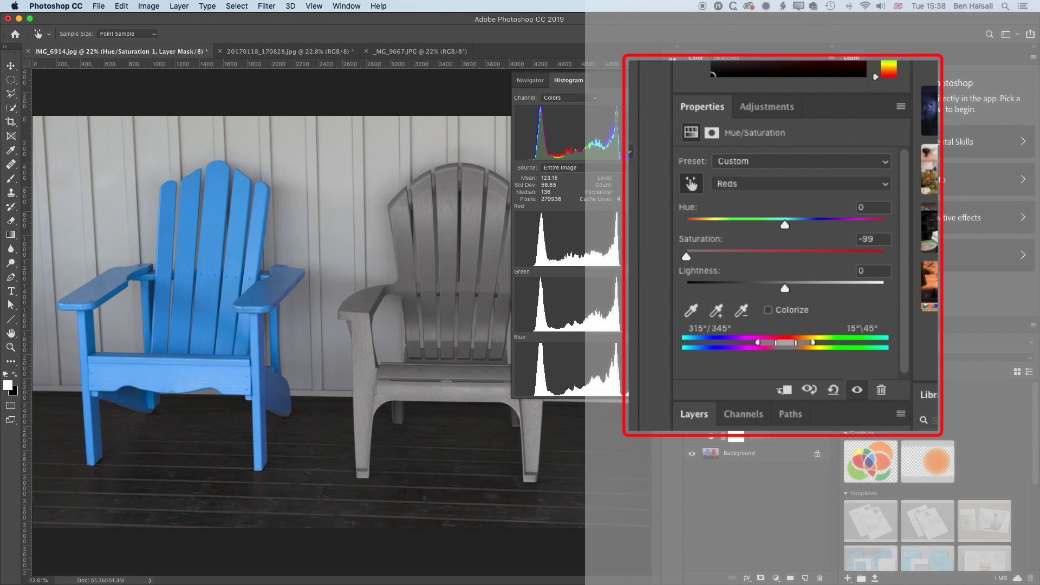
{"action": "key", "text": "backslash"}
{"action": "key", "text": "backslash"}
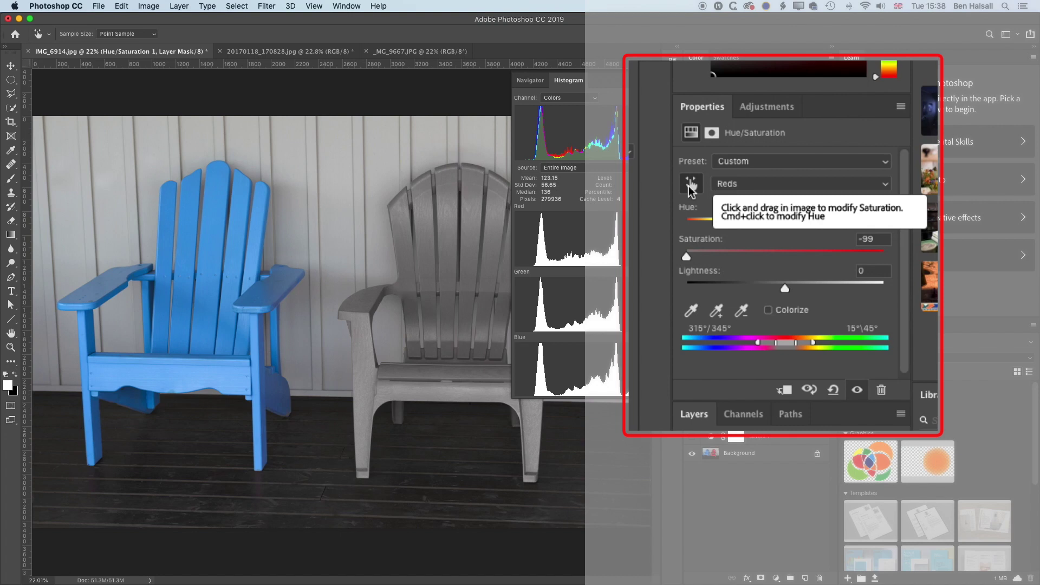
Reset the Hue/Saturation adjustment and lower the Reds saturation to -55 with the on-image adjustment tool
{"action": "left_click", "coordinate": [833, 390]}
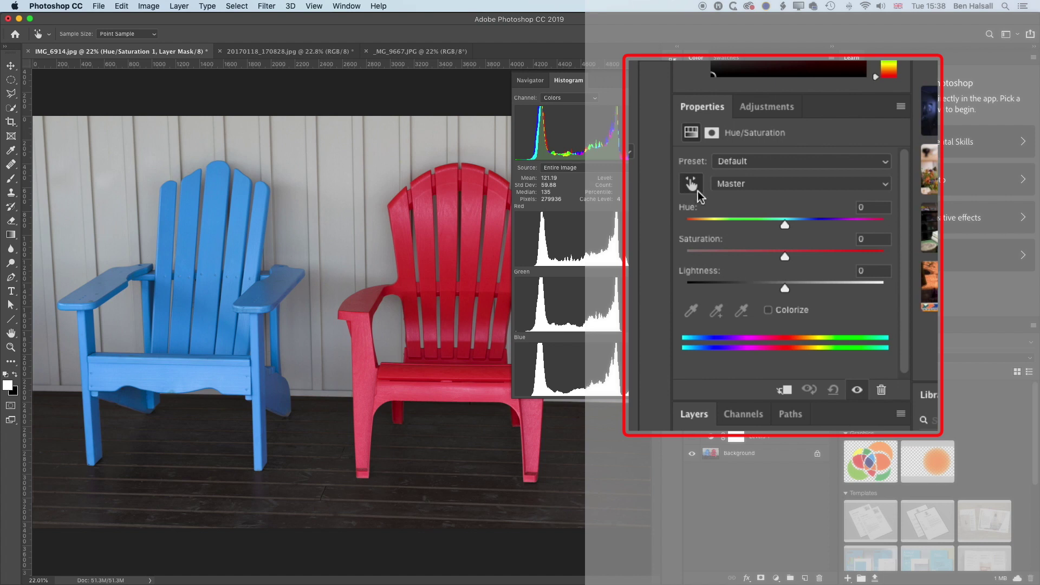
{"action": "mouse_move", "coordinate": [337, 174]}
{"action": "left_mouse_down"}
{"action": "mouse_move", "coordinate": [356, 179]}
{"action": "mouse_move", "coordinate": [316, 181]}
{"action": "mouse_move", "coordinate": [338, 186]}
{"action": "left_mouse_up"}
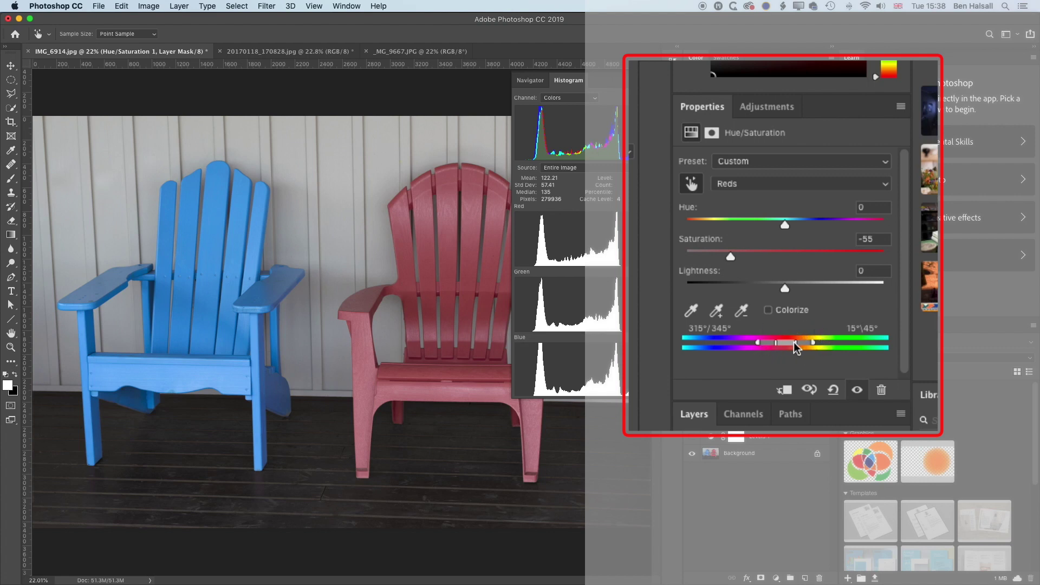
Try the Magentas with Saturation -100 and Lightness +3, shifting the colour range to 308°/338° and 10°\32° over the red chair's colour
{"action": "mouse_move", "coordinate": [795, 343]}
{"action": "left_mouse_down"}
{"action": "mouse_move", "coordinate": [752, 344]}
{"action": "mouse_move", "coordinate": [790, 342]}
{"action": "left_mouse_up"}
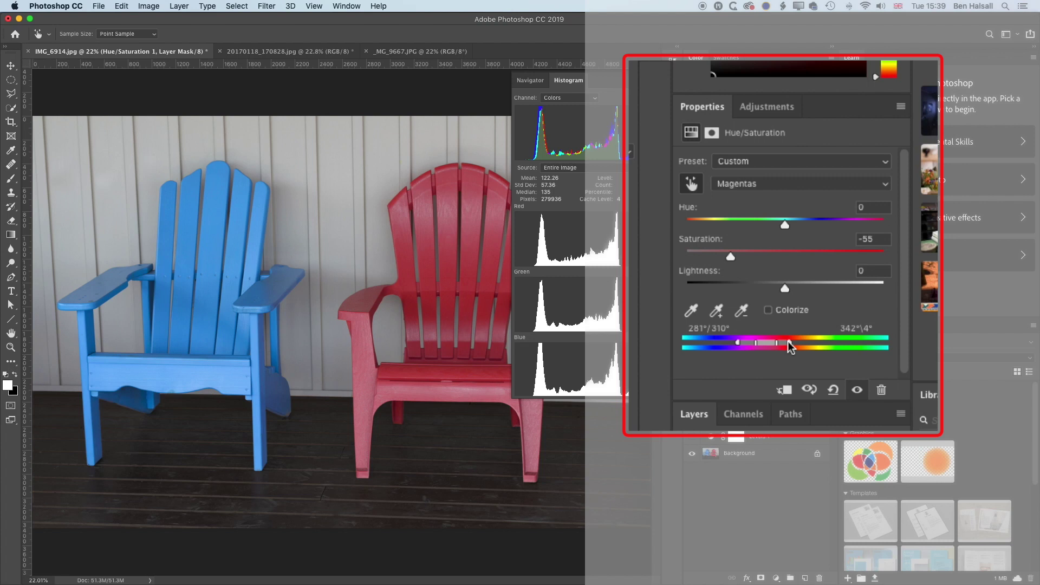
{"action": "left_click_drag", "start_coordinate": [734, 247], "coordinate": [678, 254]}
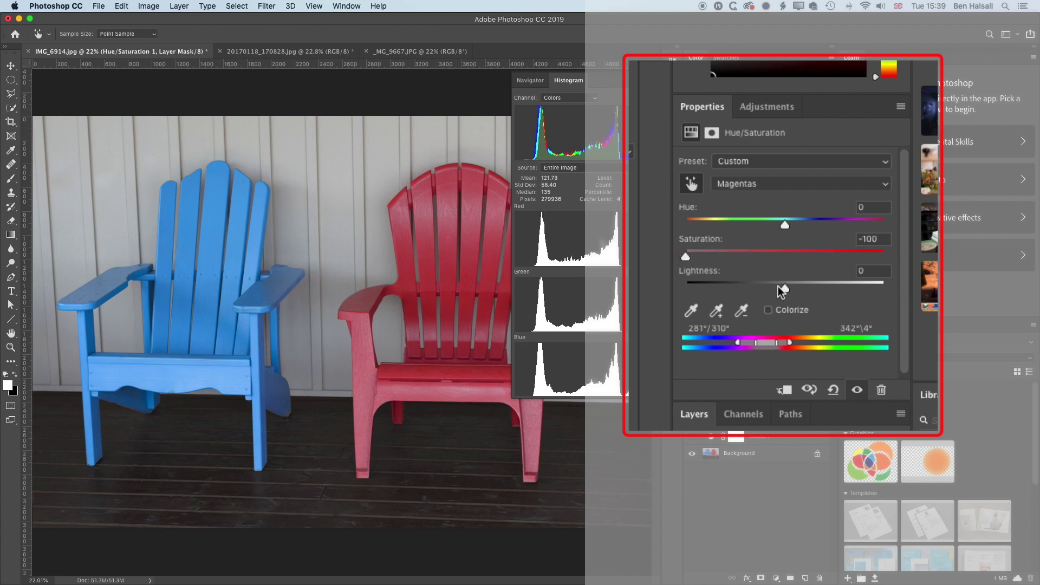
{"action": "mouse_move", "coordinate": [786, 287]}
{"action": "left_mouse_down"}
{"action": "mouse_move", "coordinate": [819, 286]}
{"action": "mouse_move", "coordinate": [774, 285]}
{"action": "mouse_move", "coordinate": [801, 286]}
{"action": "mouse_move", "coordinate": [791, 288]}
{"action": "left_mouse_up"}
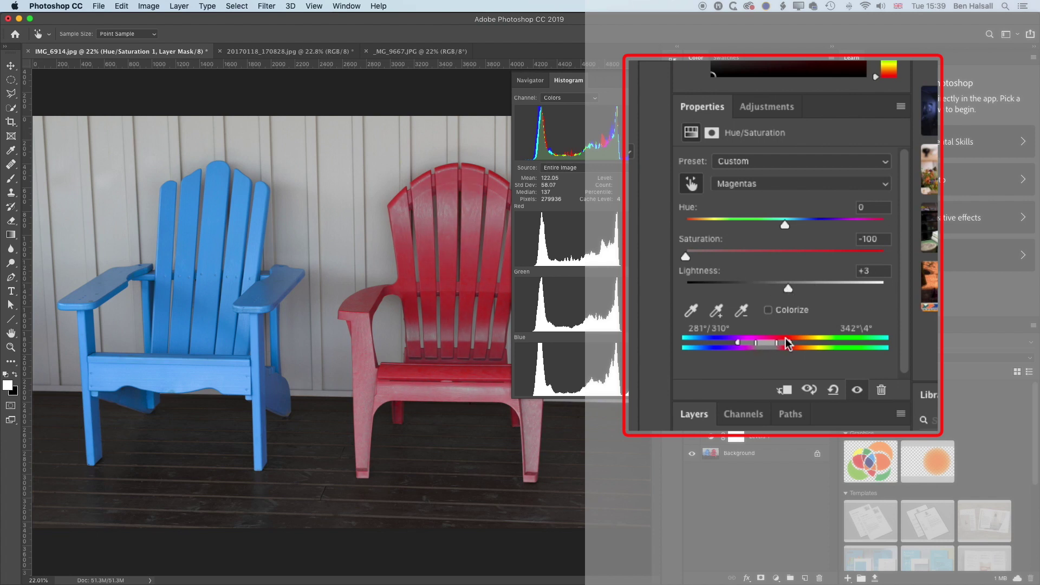
{"action": "left_click_drag", "start_coordinate": [766, 343], "coordinate": [782, 341]}
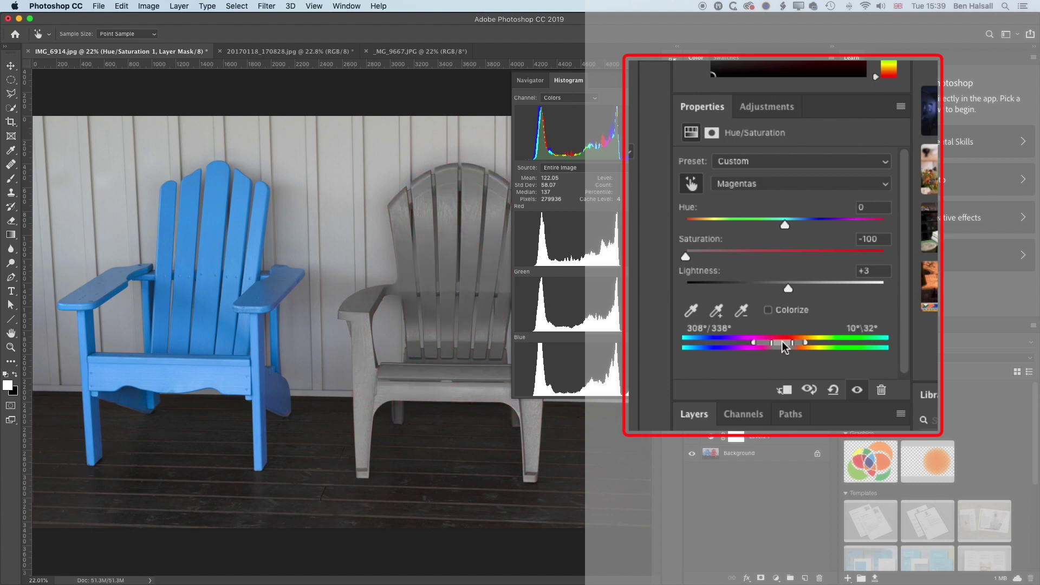
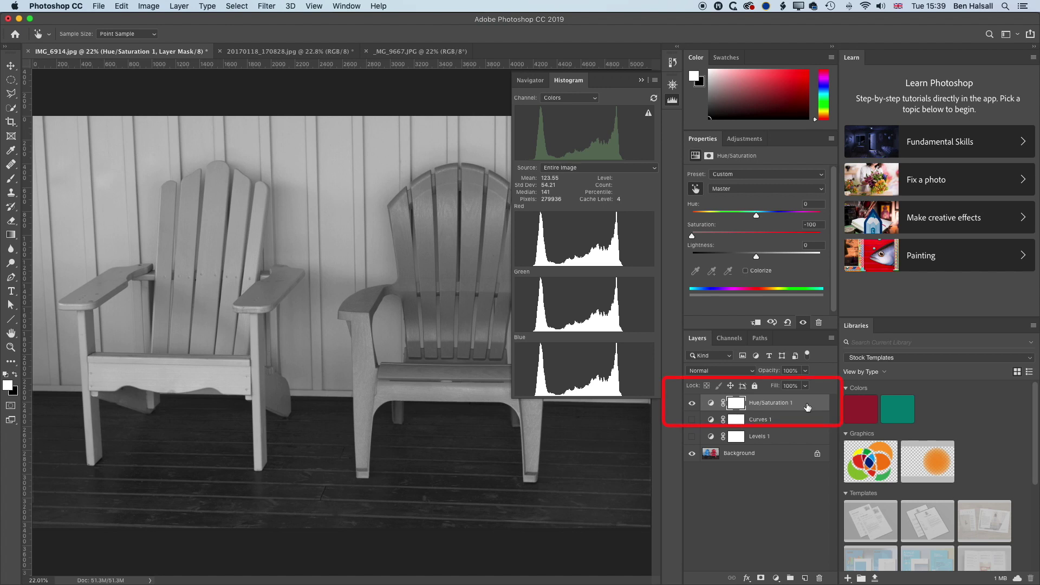
Limit the Hue/Saturation 1 layer to bright tones with a Blend If Underlying Layer shadow fade split at 167 / 201
{"action": "double_click", "coordinate": [808, 407]}
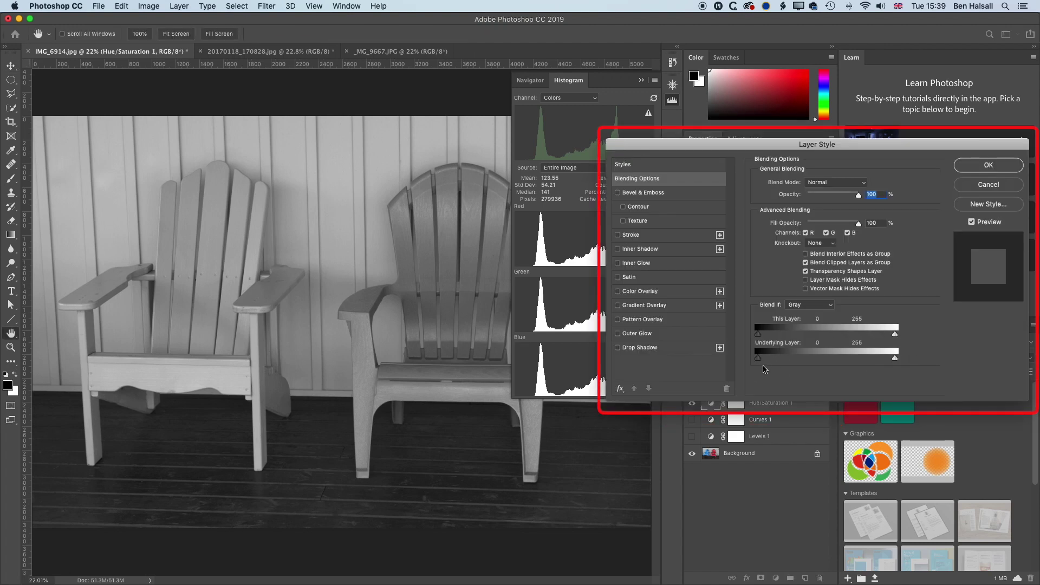
{"action": "left_click_drag", "start_coordinate": [759, 360], "coordinate": [850, 362]}
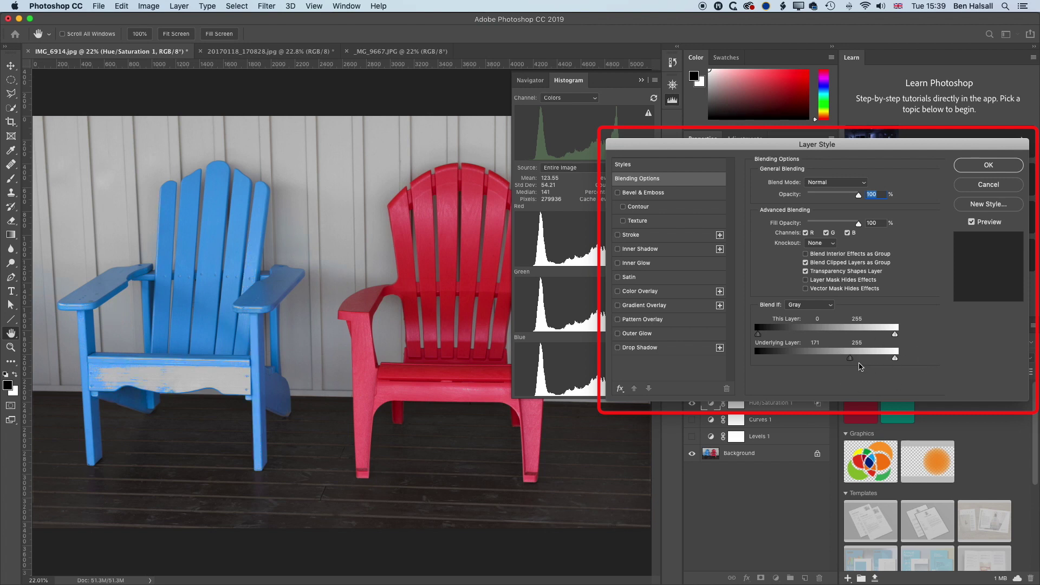
{"action": "left_click_drag", "start_coordinate": [852, 362], "coordinate": [859, 362]}
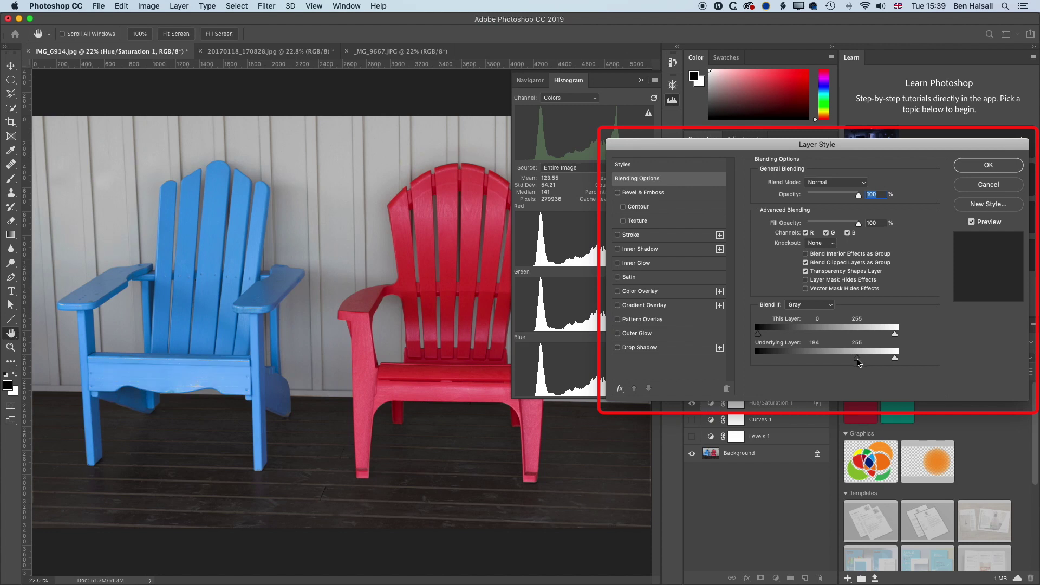
{"action": "left_click_drag", "start_coordinate": [858, 363], "coordinate": [862, 361]}
{"action": "key", "text": "alt"}
{"action": "mouse_move", "coordinate": [862, 362]}
{"action": "left_mouse_down"}
{"action": "mouse_move", "coordinate": [846, 363]}
{"action": "mouse_move", "coordinate": [862, 359]}
{"action": "left_mouse_up"}
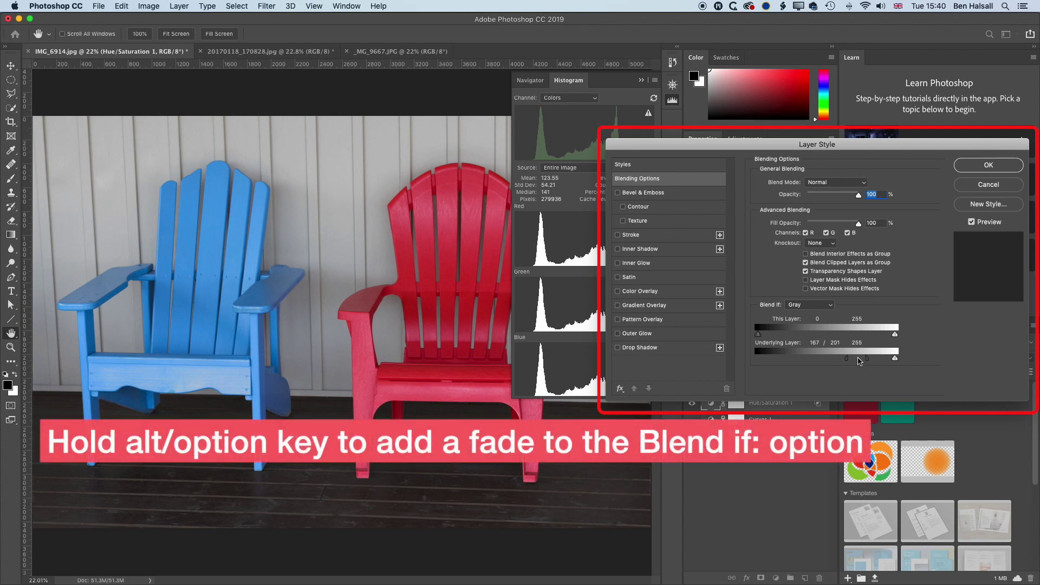
{"action": "key", "text": "Return"}
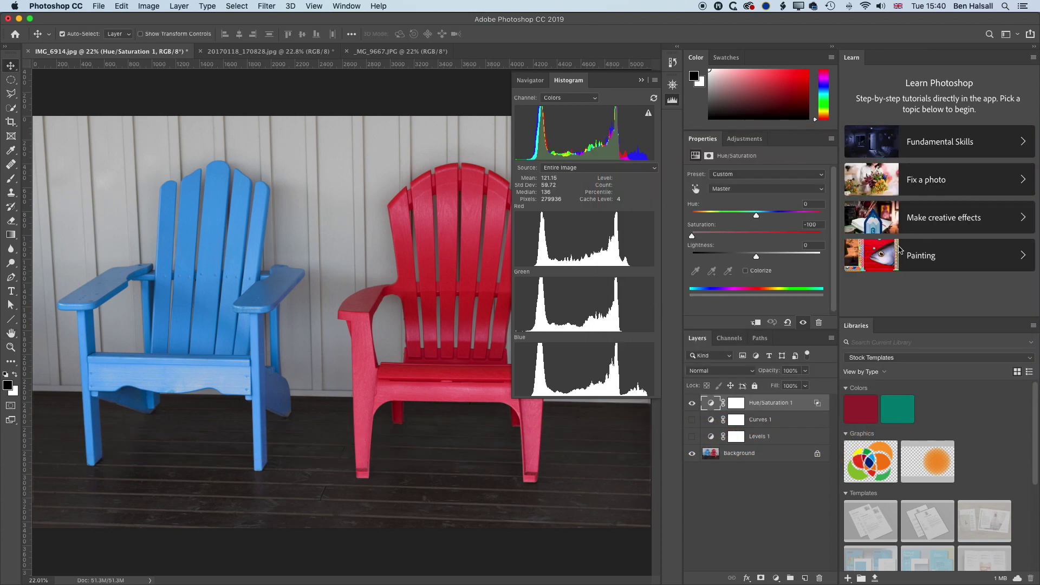
Raise the Hue/Saturation Lightness to +66 and widen the layer's Blend If Underlying Layer fade to 133 / 184
{"action": "mouse_move", "coordinate": [758, 258]}
{"action": "left_mouse_down"}
{"action": "mouse_move", "coordinate": [822, 261]}
{"action": "mouse_move", "coordinate": [722, 261]}
{"action": "mouse_move", "coordinate": [800, 260]}
{"action": "left_mouse_up"}
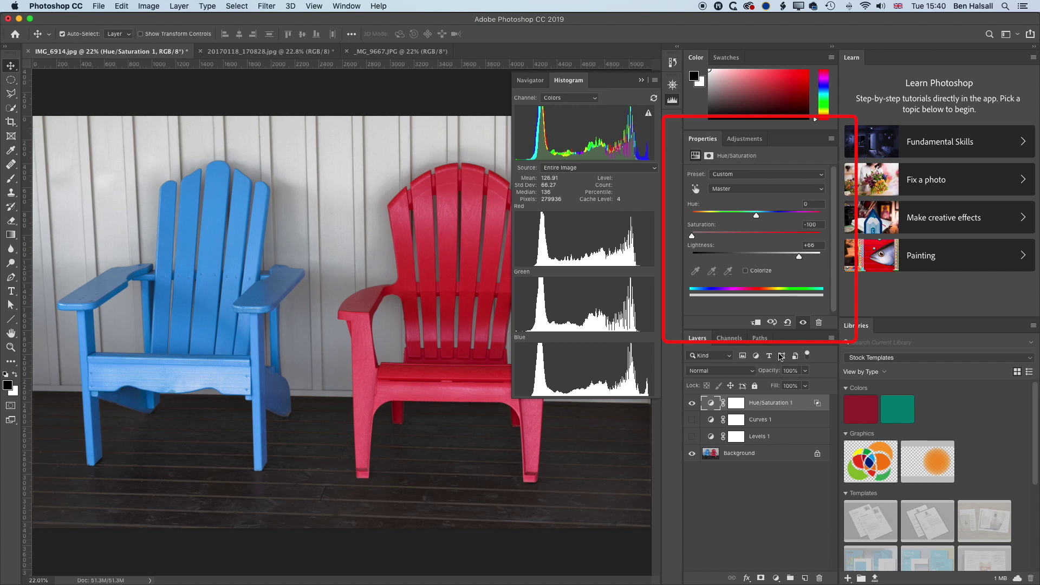
{"action": "double_click", "coordinate": [822, 406]}
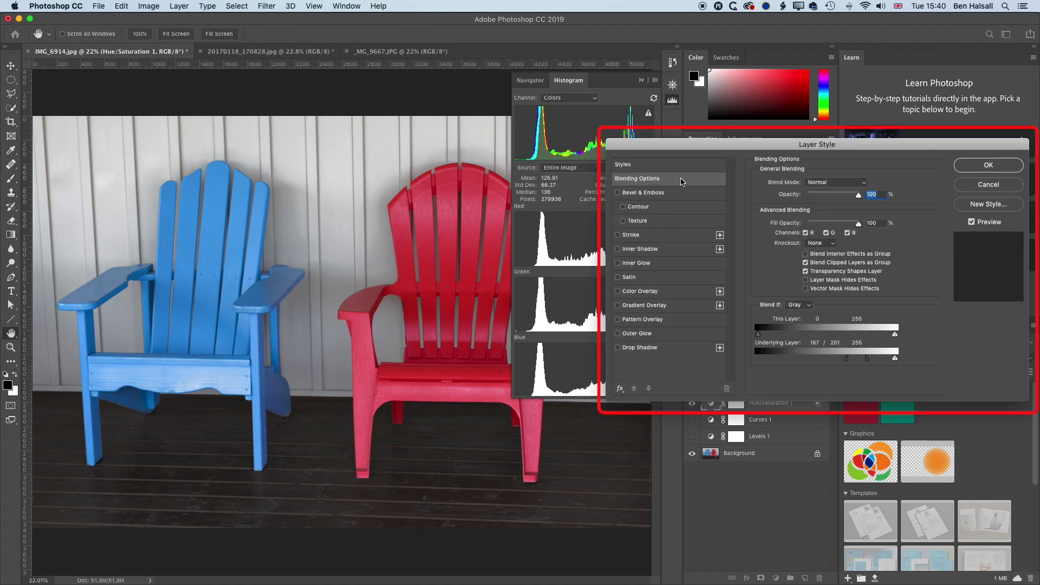
{"action": "left_click_drag", "start_coordinate": [868, 359], "coordinate": [834, 355]}
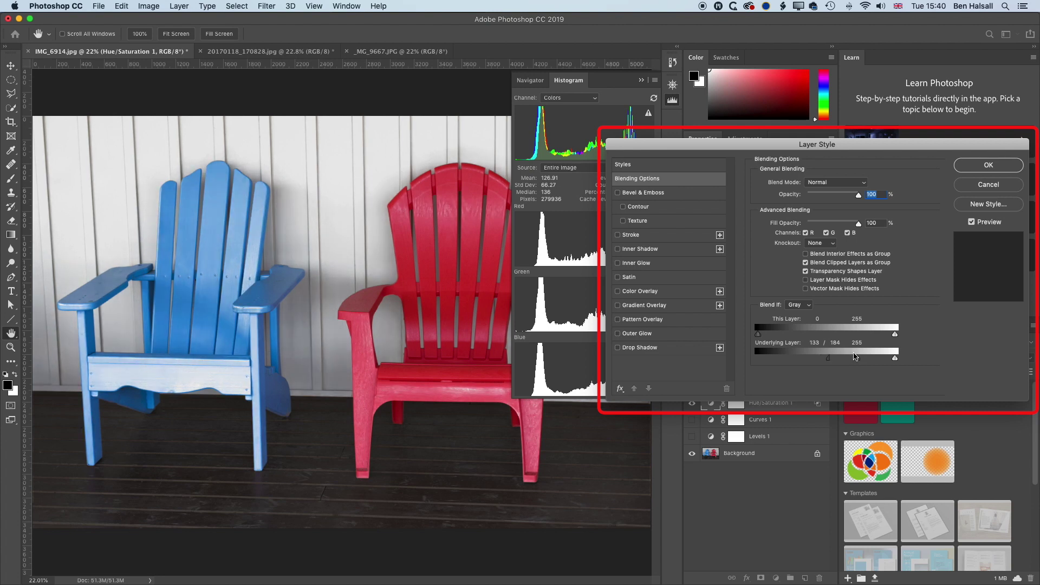
{"action": "left_click", "coordinate": [985, 166]}
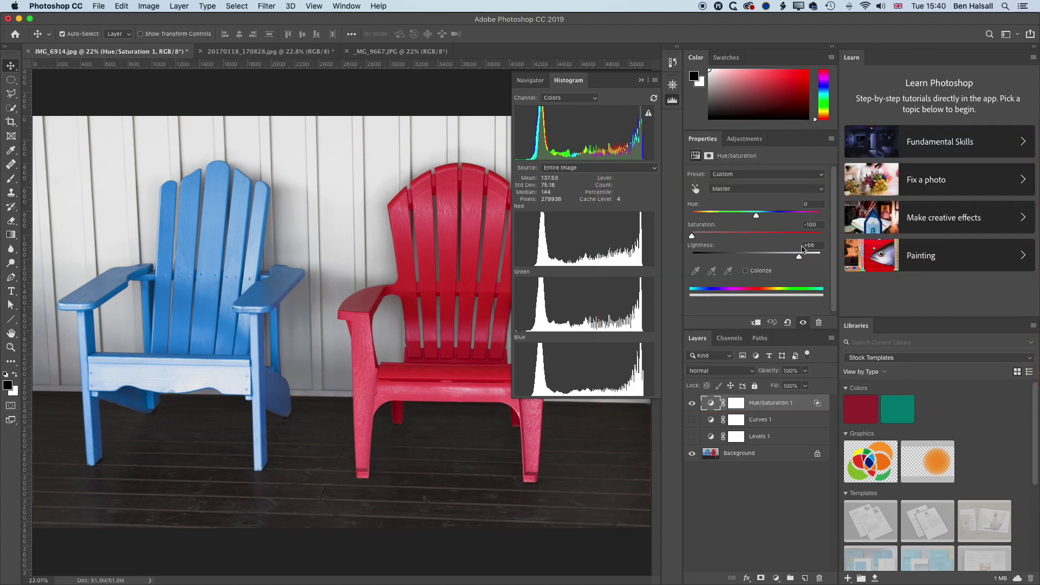
Try a Master Lightness of +35 and reset the Hue/Saturation adjustment to its defaults
{"action": "left_click_drag", "start_coordinate": [801, 259], "coordinate": [779, 257]}
{"action": "mouse_move", "coordinate": [692, 236]}
{"action": "left_mouse_down"}
{"action": "mouse_move", "coordinate": [802, 236]}
{"action": "mouse_move", "coordinate": [687, 237]}
{"action": "left_mouse_up"}
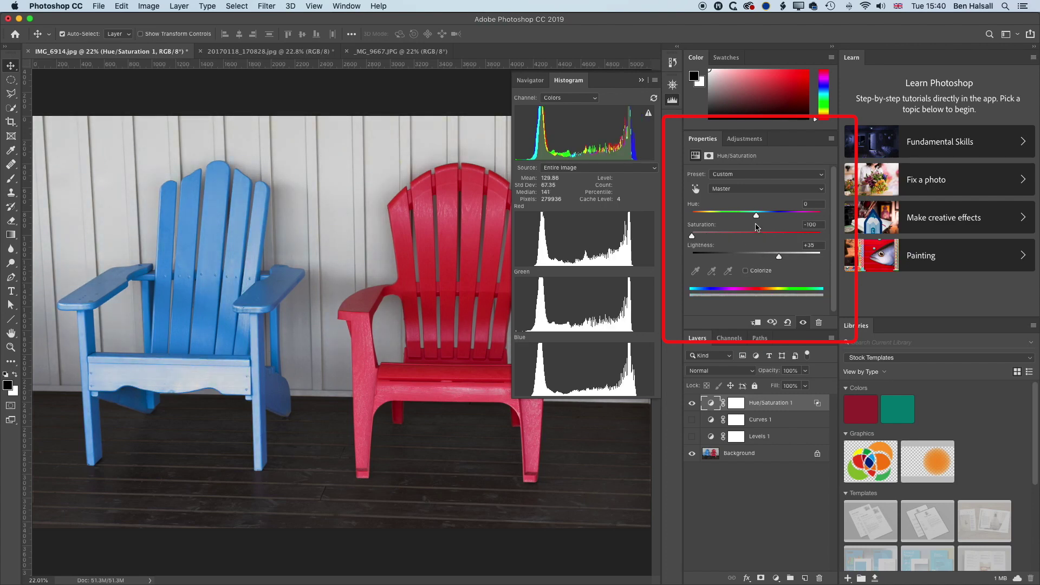
{"action": "left_click", "coordinate": [787, 323]}
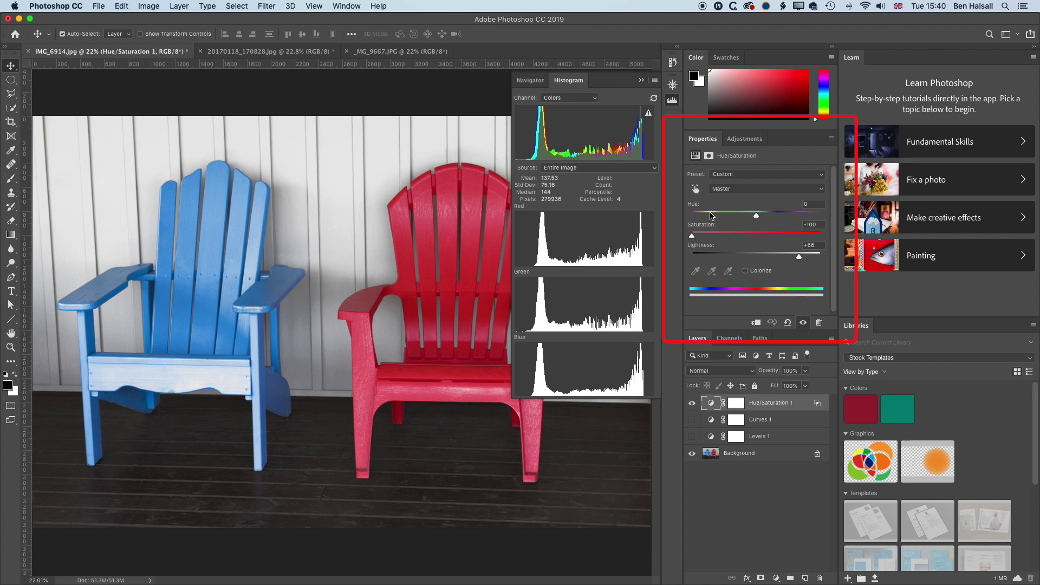
{"action": "left_click", "coordinate": [787, 323]}
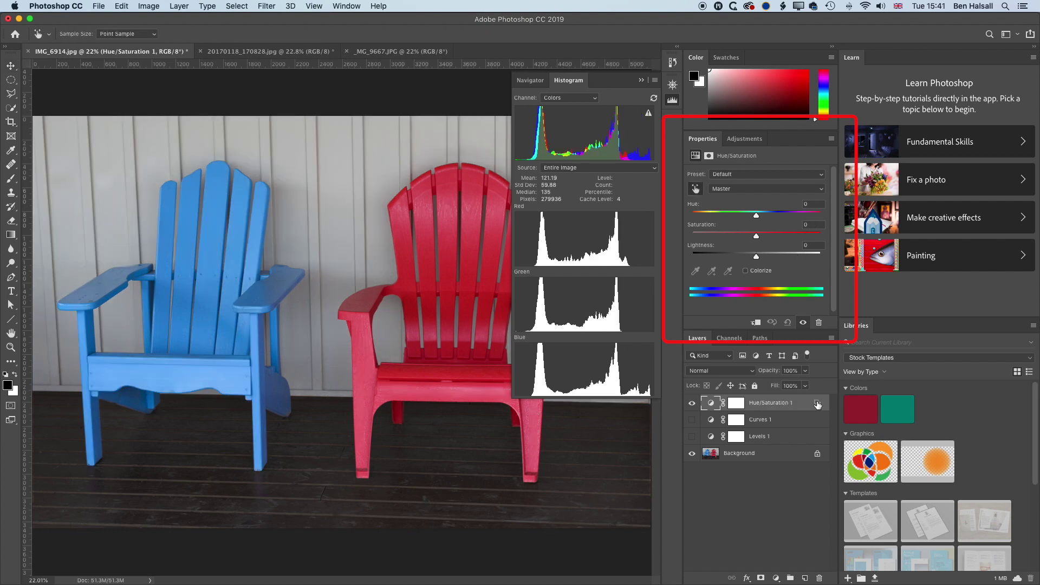
Return the Hue/Saturation 1 layer's Blend If Underlying Layer shadow value to 0
{"action": "double_click", "coordinate": [807, 405]}
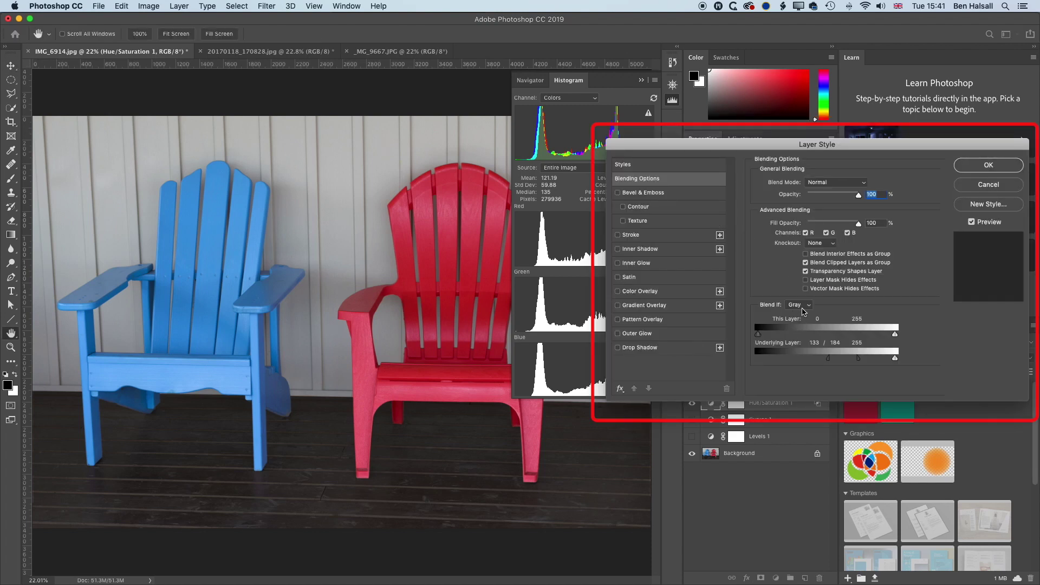
{"action": "left_click_drag", "start_coordinate": [858, 360], "coordinate": [751, 358]}
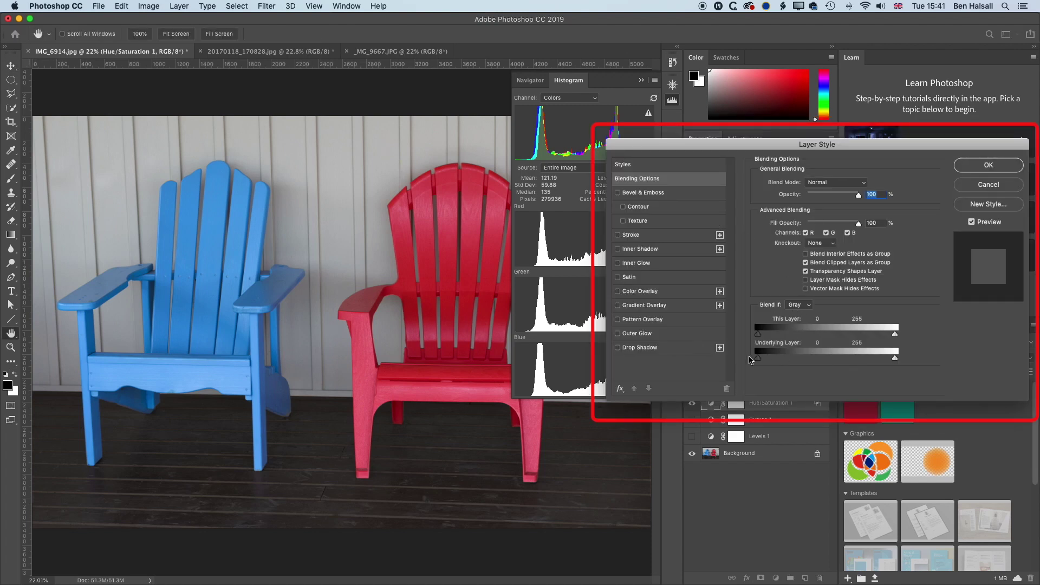
{"action": "left_click", "coordinate": [987, 169]}
Shift the Reds hue to -51 with the on-image adjustment tool on the red chair, and try a Hue of -180
{"action": "left_click", "coordinate": [696, 189]}
{"action": "left_click", "coordinate": [696, 190]}
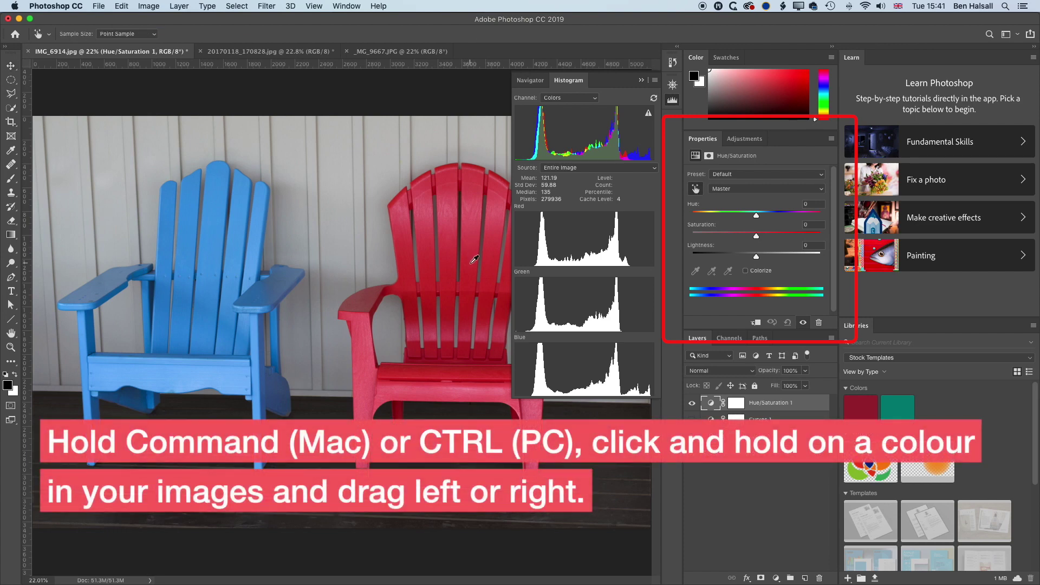
{"action": "left_click_drag", "start_coordinate": [475, 260], "coordinate": [443, 267]}
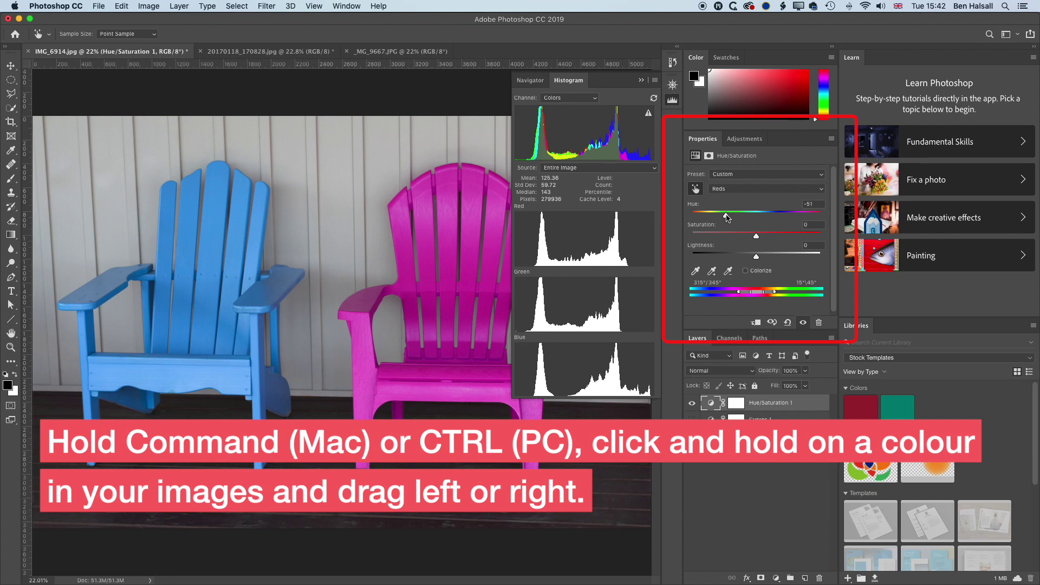
{"action": "left_click_drag", "start_coordinate": [729, 217], "coordinate": [693, 218]}
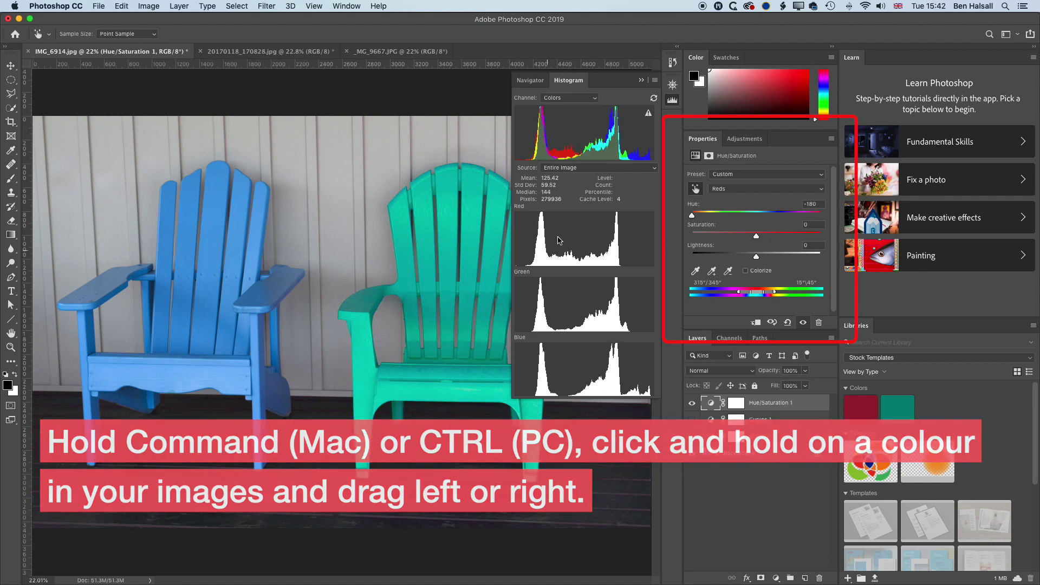
Bring the Reds hue back near red, compare the layer before and after, and shift the chair to magenta
{"action": "left_click_drag", "start_coordinate": [692, 215], "coordinate": [752, 219]}
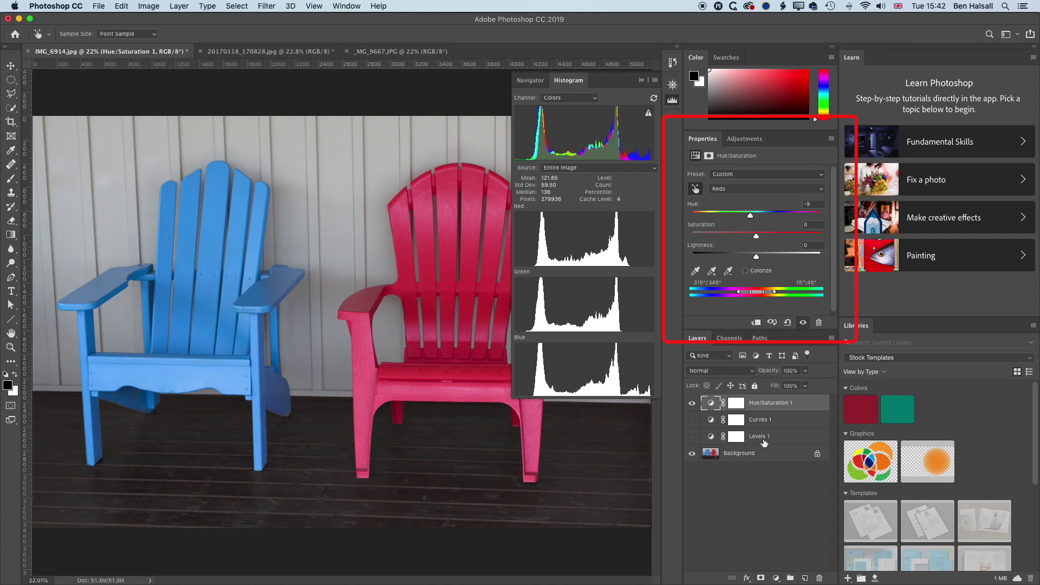
{"action": "left_click", "coordinate": [692, 403]}
{"action": "left_click", "coordinate": [692, 404]}
{"action": "left_click_drag", "start_coordinate": [751, 216], "coordinate": [725, 216]}
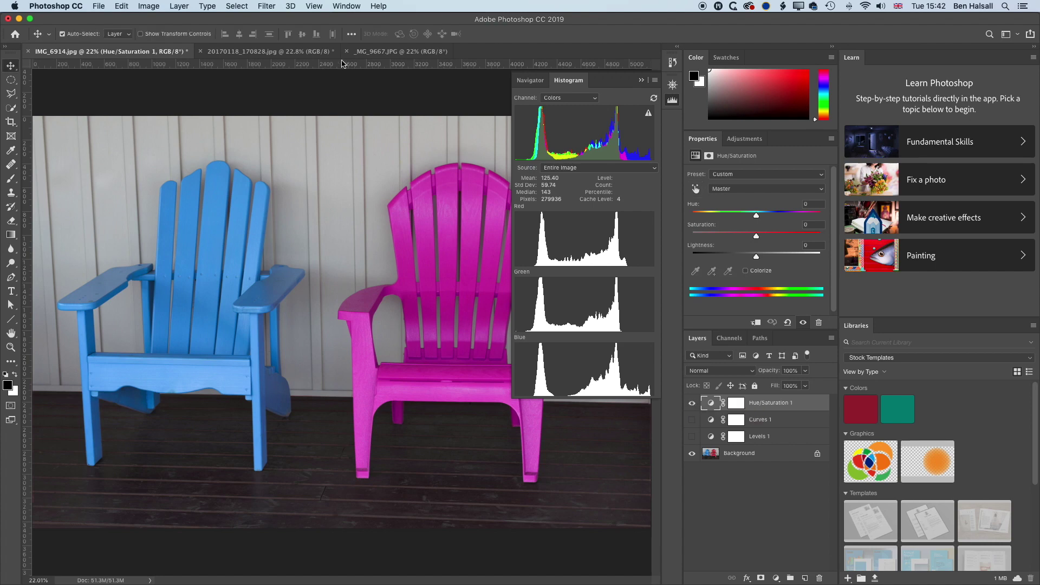
In 20170118_170828.jpg, add a Hue/Saturation adjustment layer and set its Master Saturation to -100
{"action": "left_click", "coordinate": [258, 51]}
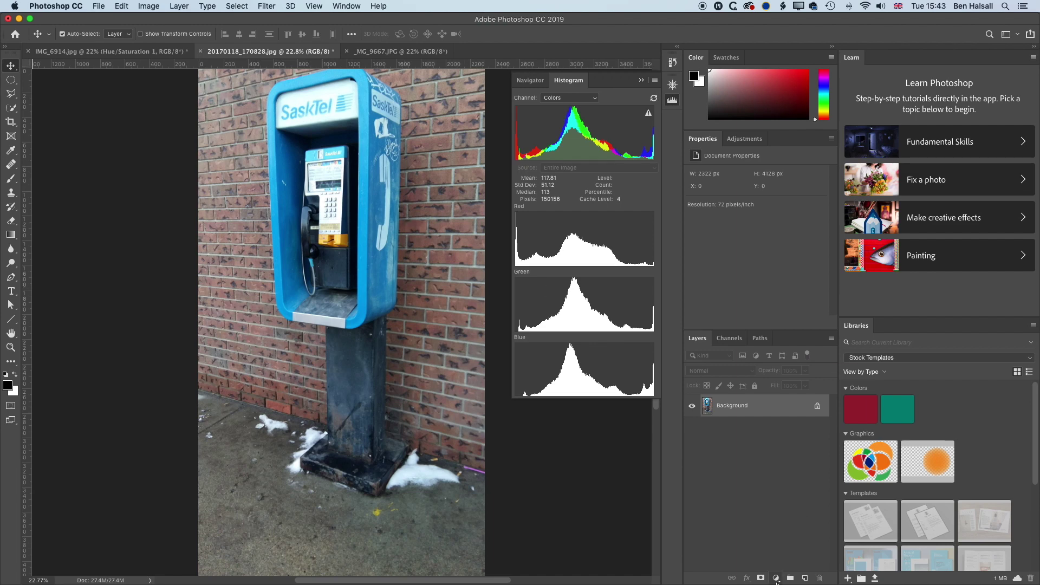
{"action": "left_click", "coordinate": [776, 578]}
{"action": "left_click", "coordinate": [800, 462]}
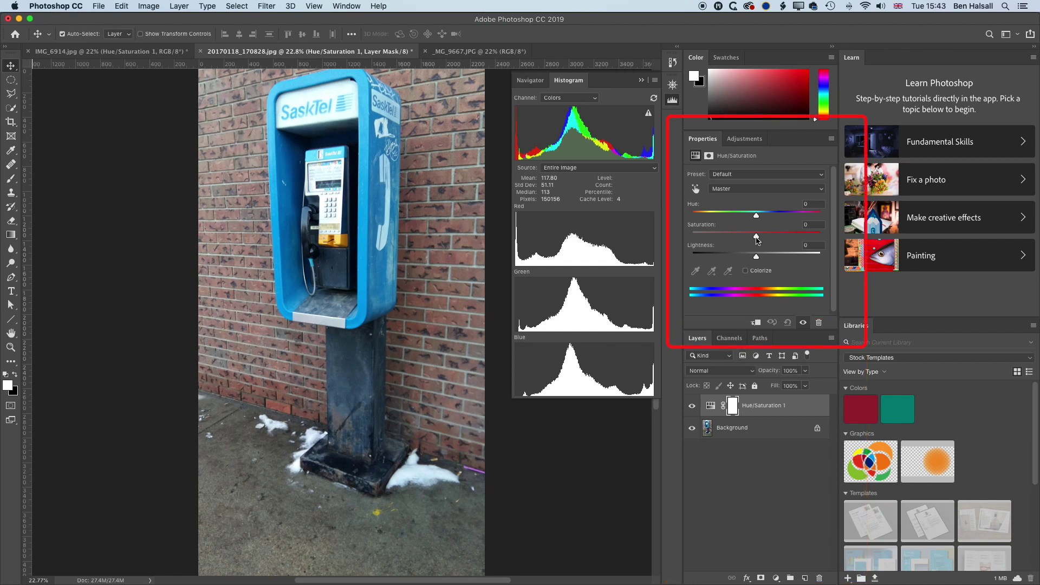
{"action": "left_click_drag", "start_coordinate": [758, 238], "coordinate": [660, 239]}
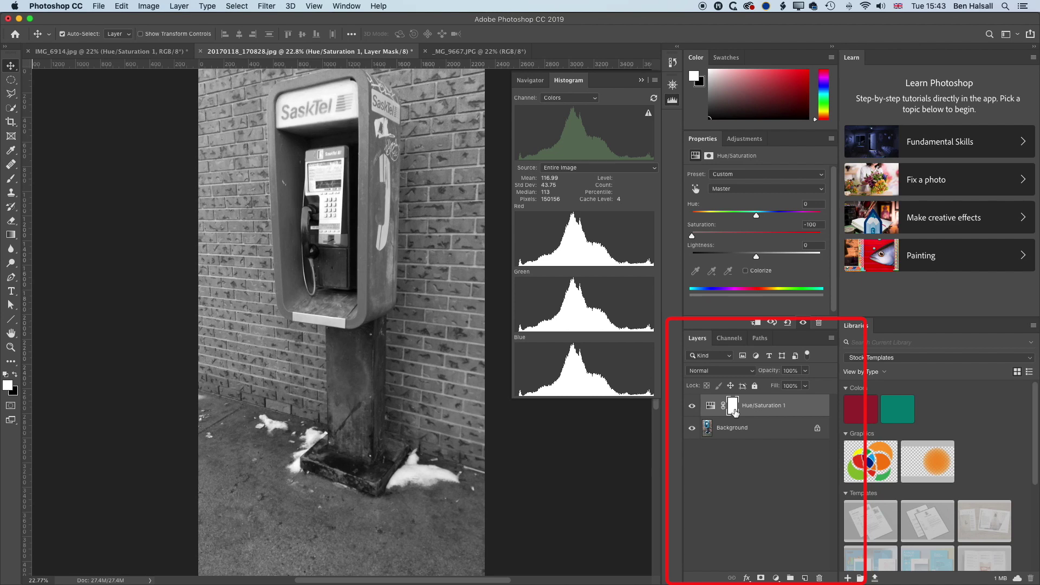
Paint the Hue/Saturation 1 mask black over the phone booth with a size 200 brush, and white over the stray area on the brick wall
{"action": "left_click", "coordinate": [12, 180]}
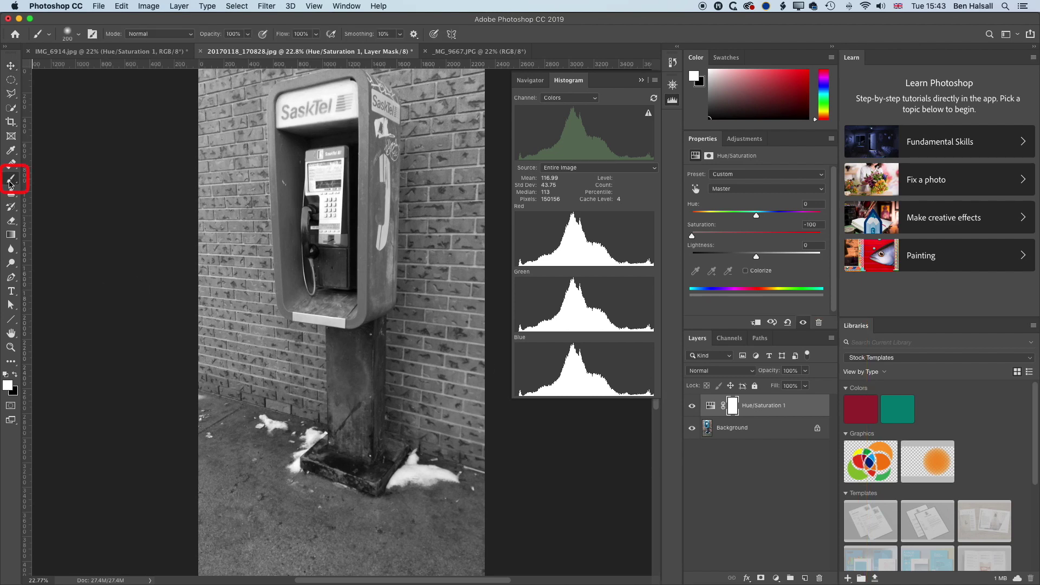
{"action": "left_click", "coordinate": [16, 378]}
{"action": "mouse_move", "coordinate": [303, 88]}
{"action": "left_mouse_down"}
{"action": "mouse_move", "coordinate": [359, 80]}
{"action": "mouse_move", "coordinate": [383, 107]}
{"action": "mouse_move", "coordinate": [374, 96]}
{"action": "mouse_move", "coordinate": [370, 214]}
{"action": "mouse_move", "coordinate": [367, 100]}
{"action": "mouse_move", "coordinate": [356, 322]}
{"action": "left_mouse_up"}
{"action": "left_click_drag", "start_coordinate": [382, 282], "coordinate": [391, 109]}
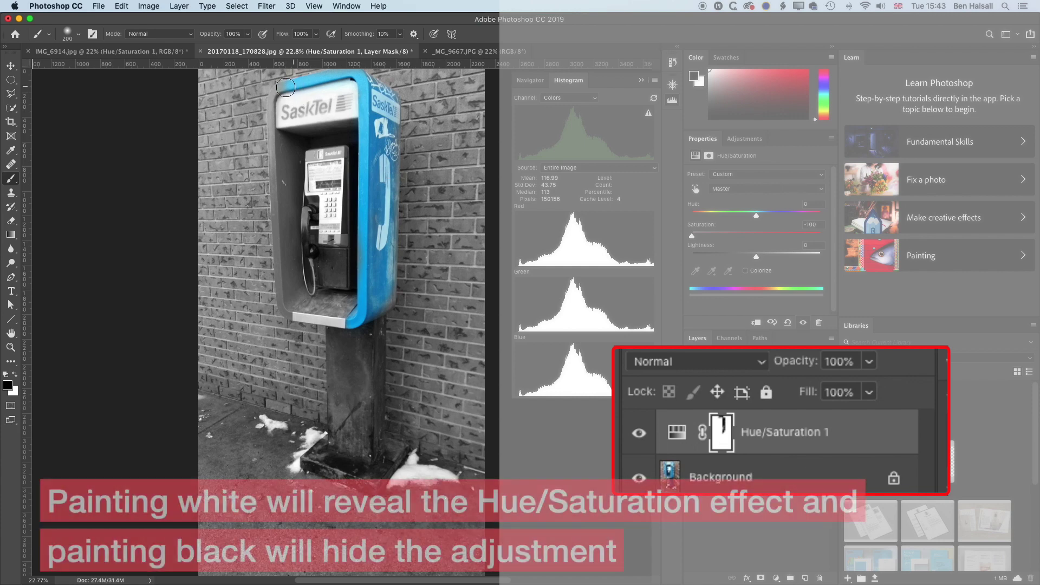
{"action": "mouse_move", "coordinate": [276, 100]}
{"action": "left_mouse_down"}
{"action": "mouse_move", "coordinate": [276, 161]}
{"action": "mouse_move", "coordinate": [286, 139]}
{"action": "mouse_move", "coordinate": [292, 155]}
{"action": "mouse_move", "coordinate": [301, 143]}
{"action": "mouse_move", "coordinate": [357, 141]}
{"action": "mouse_move", "coordinate": [316, 167]}
{"action": "mouse_move", "coordinate": [282, 171]}
{"action": "mouse_move", "coordinate": [279, 194]}
{"action": "mouse_move", "coordinate": [277, 167]}
{"action": "mouse_move", "coordinate": [276, 286]}
{"action": "mouse_move", "coordinate": [284, 314]}
{"action": "mouse_move", "coordinate": [313, 313]}
{"action": "mouse_move", "coordinate": [292, 254]}
{"action": "mouse_move", "coordinate": [291, 148]}
{"action": "mouse_move", "coordinate": [278, 302]}
{"action": "mouse_move", "coordinate": [296, 174]}
{"action": "mouse_move", "coordinate": [290, 308]}
{"action": "mouse_move", "coordinate": [324, 311]}
{"action": "left_mouse_up"}
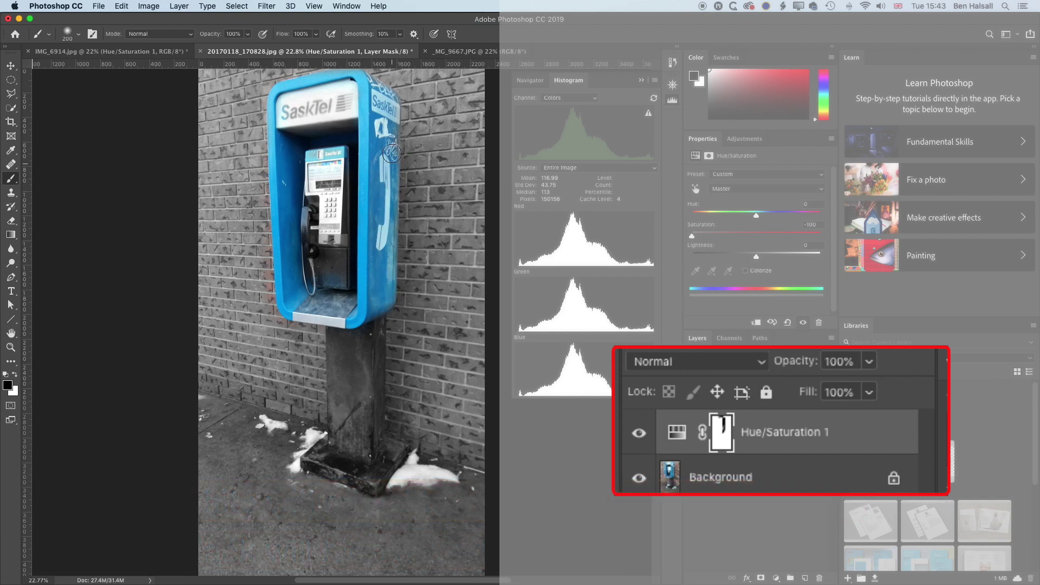
{"action": "mouse_move", "coordinate": [390, 115]}
{"action": "left_mouse_down"}
{"action": "mouse_move", "coordinate": [341, 84]}
{"action": "mouse_move", "coordinate": [298, 95]}
{"action": "mouse_move", "coordinate": [329, 102]}
{"action": "mouse_move", "coordinate": [298, 119]}
{"action": "left_mouse_up"}
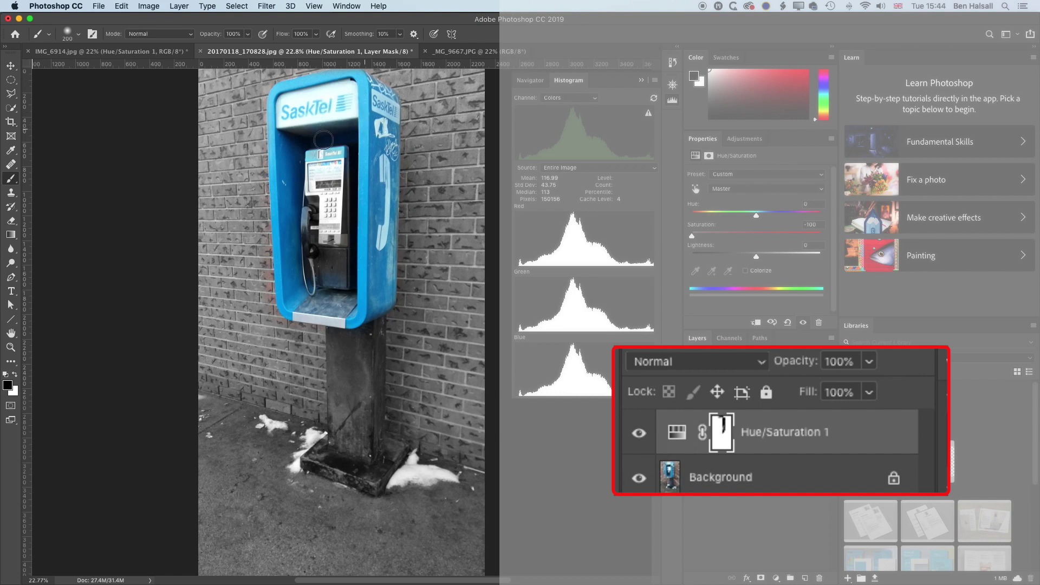
{"action": "mouse_move", "coordinate": [348, 145]}
{"action": "left_mouse_down"}
{"action": "mouse_move", "coordinate": [327, 171]}
{"action": "mouse_move", "coordinate": [331, 216]}
{"action": "mouse_move", "coordinate": [353, 253]}
{"action": "mouse_move", "coordinate": [357, 237]}
{"action": "mouse_move", "coordinate": [340, 226]}
{"action": "mouse_move", "coordinate": [333, 111]}
{"action": "mouse_move", "coordinate": [352, 273]}
{"action": "mouse_move", "coordinate": [316, 304]}
{"action": "left_mouse_up"}
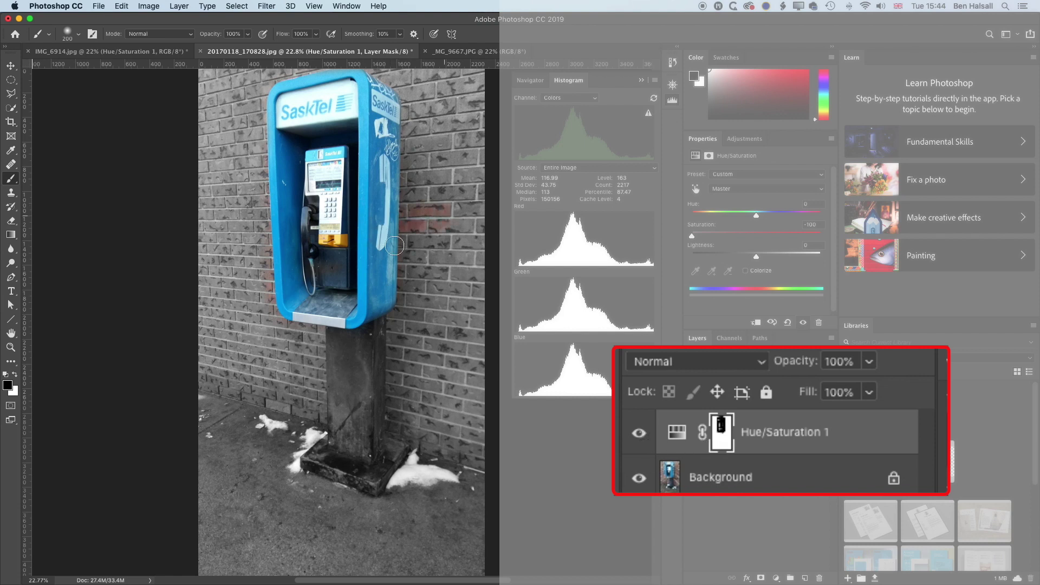
{"action": "left_click", "coordinate": [16, 375]}
{"action": "mouse_move", "coordinate": [446, 205]}
{"action": "left_mouse_down"}
{"action": "mouse_move", "coordinate": [420, 201]}
{"action": "mouse_move", "coordinate": [412, 221]}
{"action": "left_mouse_up"}
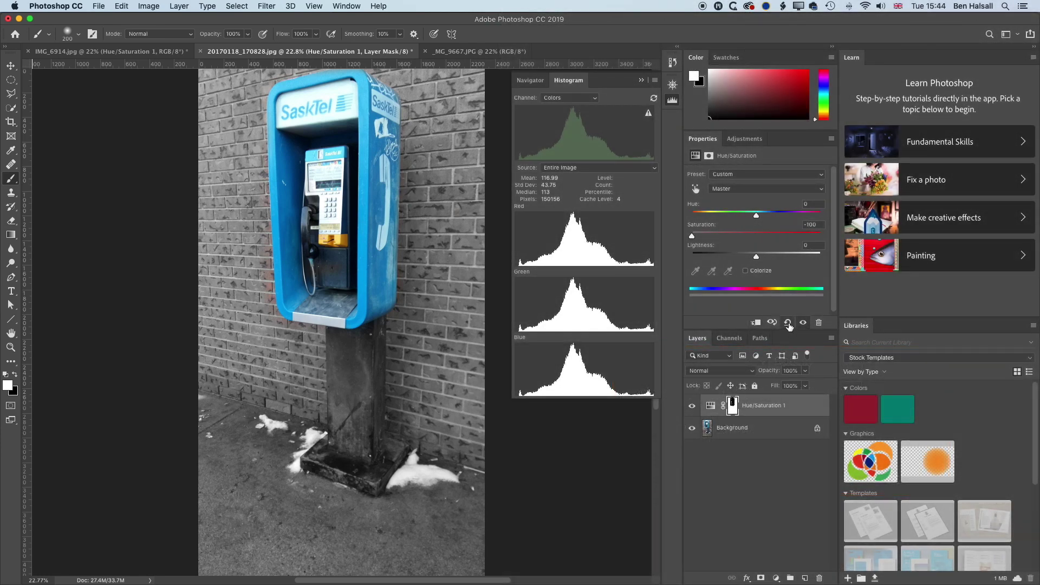
Reset the masked Hue/Saturation adjustment, and try hue and saturation changes around the phone booth, ending with Saturation at -100
{"action": "left_click", "coordinate": [788, 323]}
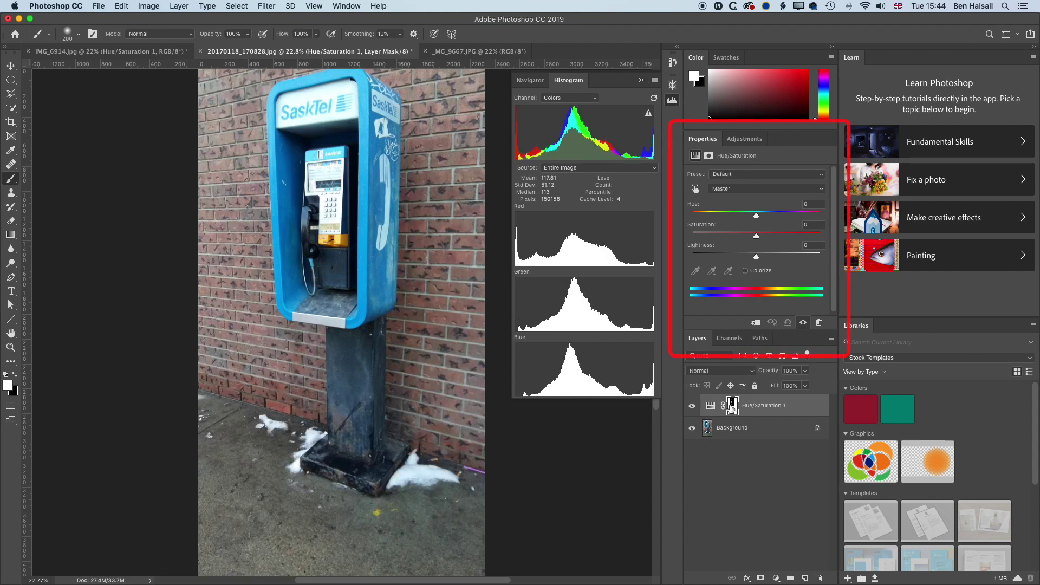
{"action": "scroll", "coordinate": [738, 264], "scroll_direction": "down", "scroll_amount": 1}
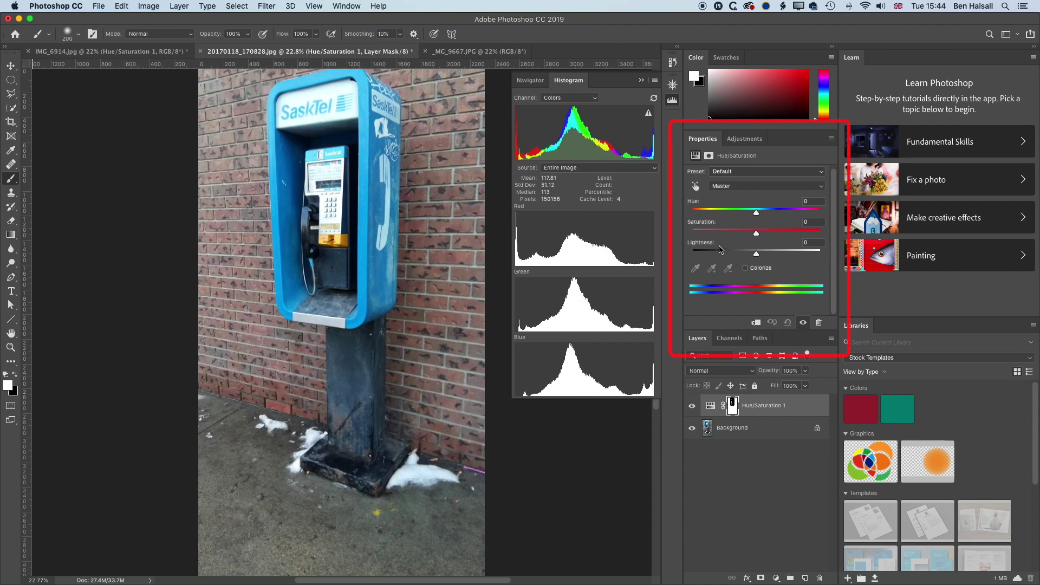
{"action": "scroll", "coordinate": [726, 246], "scroll_direction": "up", "scroll_amount": 1}
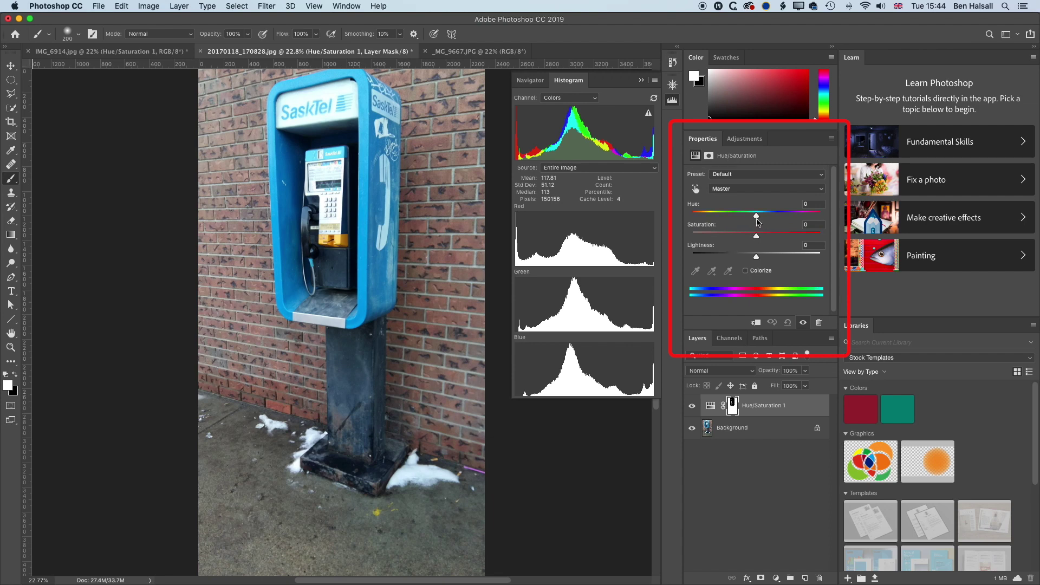
{"action": "left_click_drag", "start_coordinate": [756, 236], "coordinate": [692, 237]}
{"action": "left_click_drag", "start_coordinate": [757, 215], "coordinate": [787, 237]}
{"action": "left_click_drag", "start_coordinate": [736, 216], "coordinate": [692, 236]}
{"action": "left_click", "coordinate": [788, 322]}
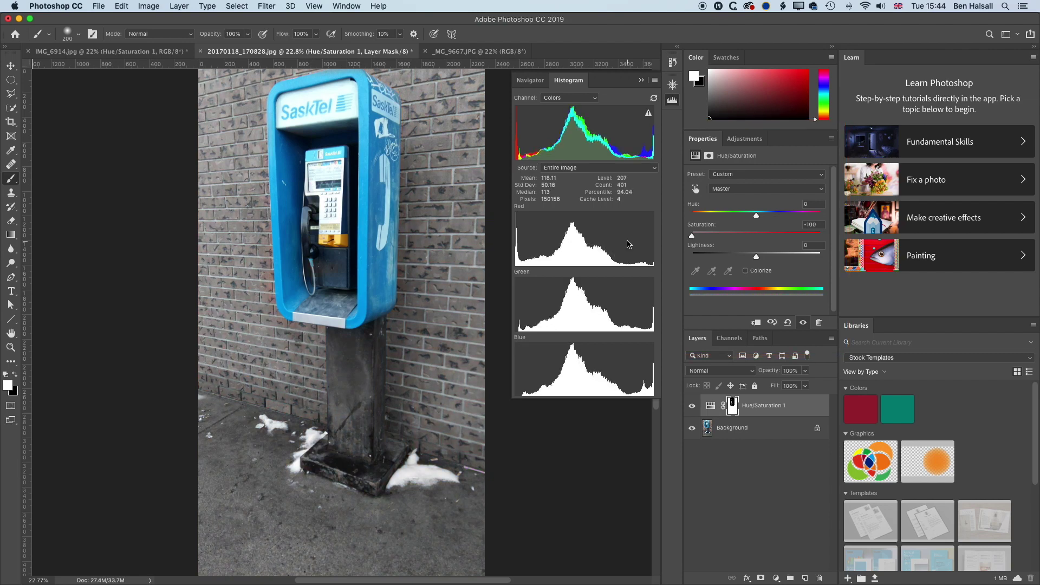
Switch back to the chairs photo, IMG_6914.jpg
{"action": "left_click", "coordinate": [139, 53]}
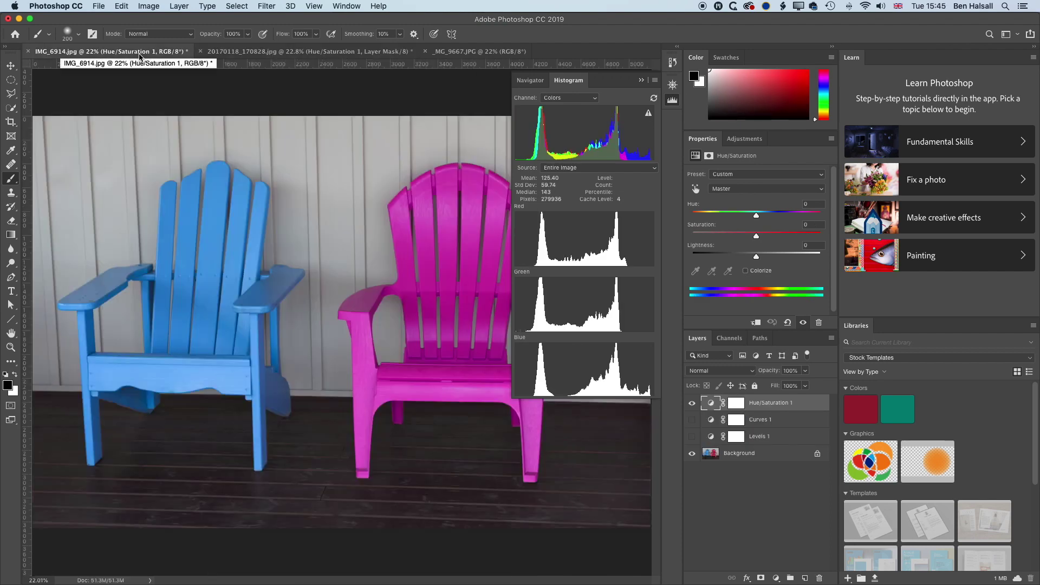